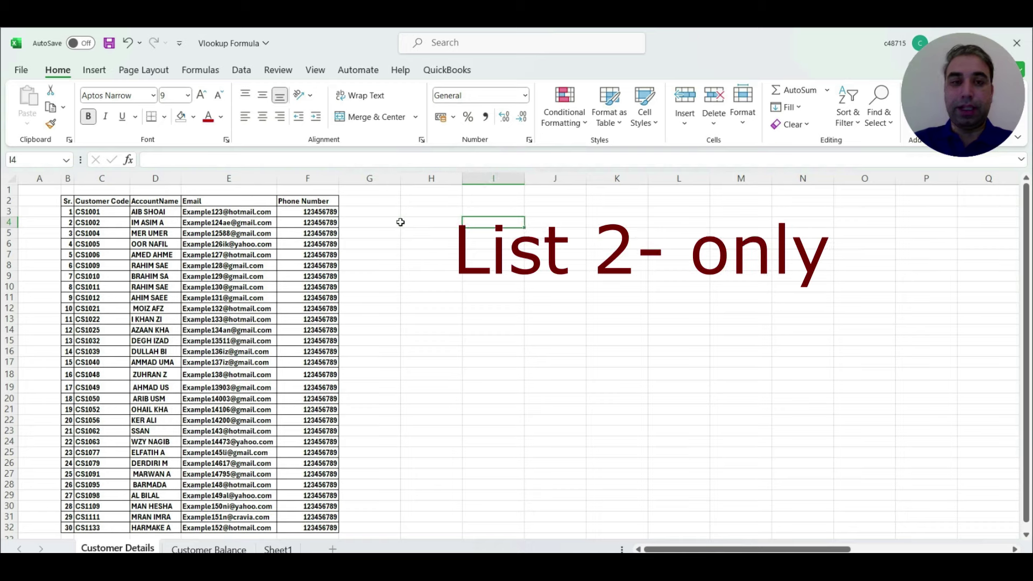
Step: Review the balance table's Customer Code and Balance Amount headings alongside the customer list
{"action": "key", "text": "Right"}
{"action": "key", "text": "Right"}
{"action": "key", "text": "Right"}
{"action": "key", "text": "Right"}
{"action": "key", "text": "Right"}
{"action": "key", "text": "Right"}
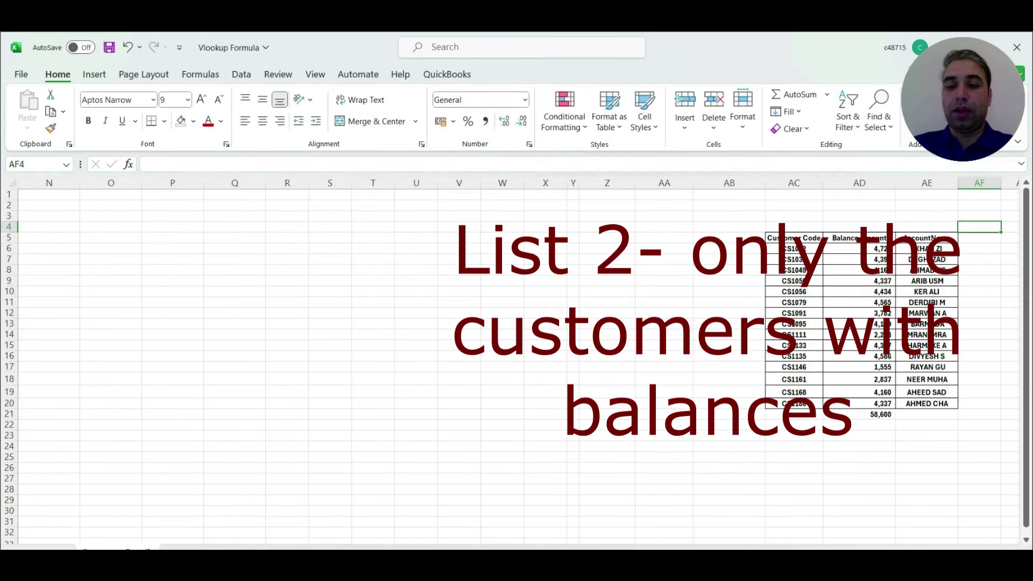
{"action": "scroll", "coordinate": [463, 429], "scroll_direction": "left", "scroll_amount": 2}
{"action": "scroll", "coordinate": [463, 429], "scroll_direction": "left", "scroll_amount": 4}
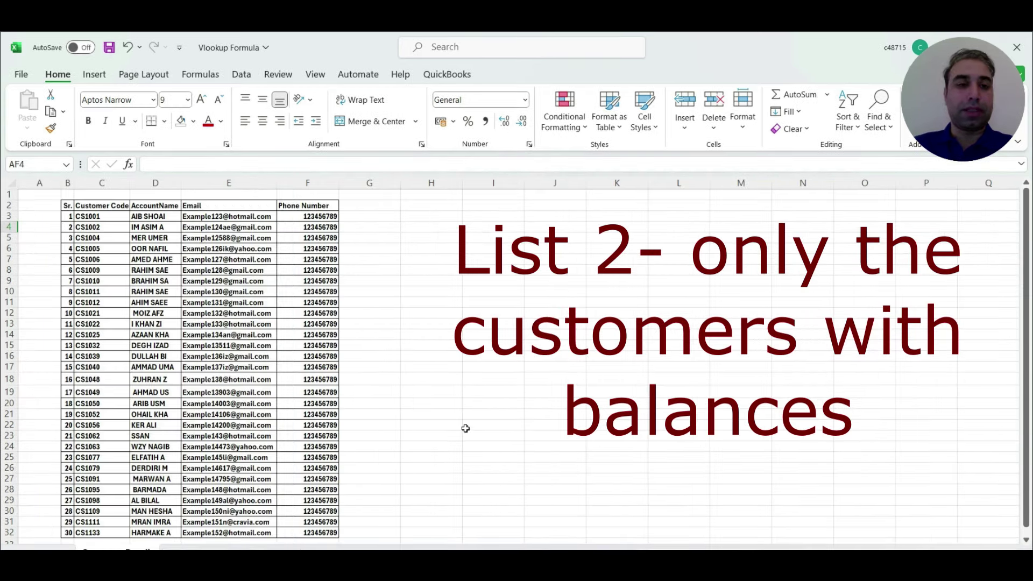
{"action": "scroll", "coordinate": [463, 429], "scroll_direction": "down", "scroll_amount": 7}
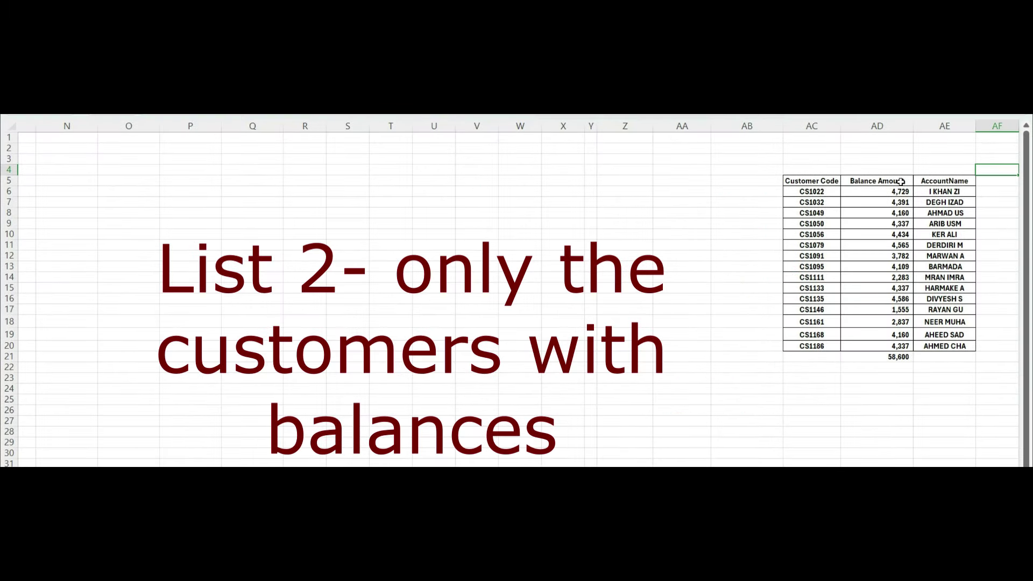
{"action": "left_click", "coordinate": [935, 184]}
{"action": "left_click", "coordinate": [902, 182]}
{"action": "left_click", "coordinate": [803, 182]}
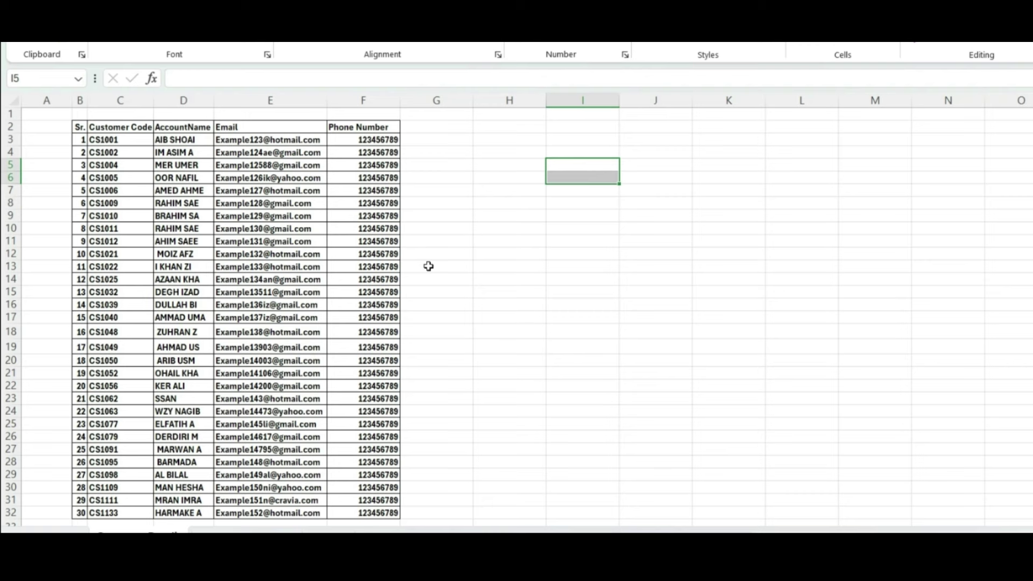
{"action": "left_click", "coordinate": [199, 192]}
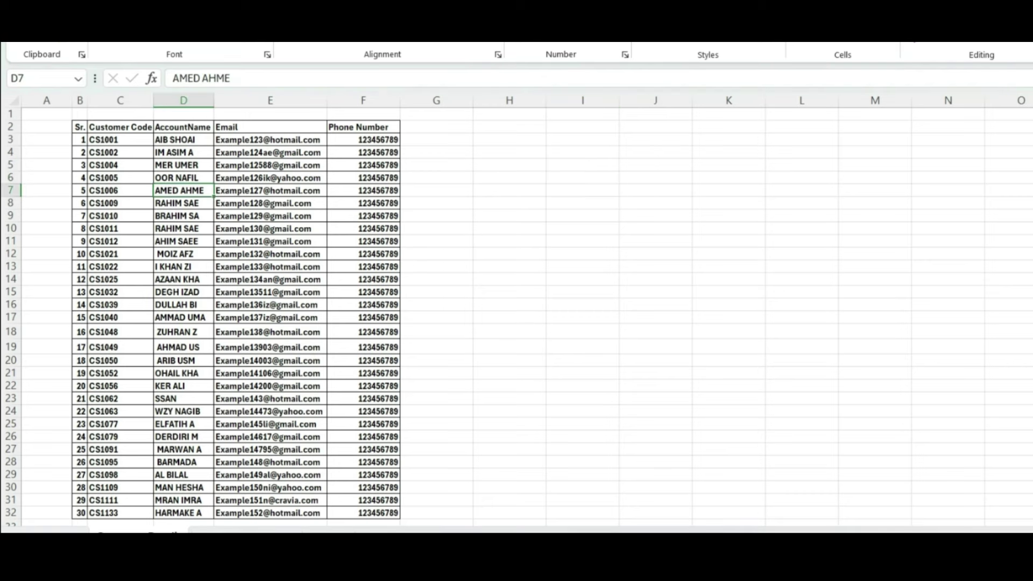
Step: Select the empty columns between the customer list and the balance table
{"action": "scroll", "coordinate": [879, 175], "scroll_direction": "right", "scroll_amount": 1}
{"action": "scroll", "coordinate": [879, 175], "scroll_direction": "right", "scroll_amount": 4}
{"action": "scroll", "coordinate": [879, 175], "scroll_direction": "right", "scroll_amount": 5}
{"action": "scroll", "coordinate": [879, 175], "scroll_direction": "right", "scroll_amount": 1}
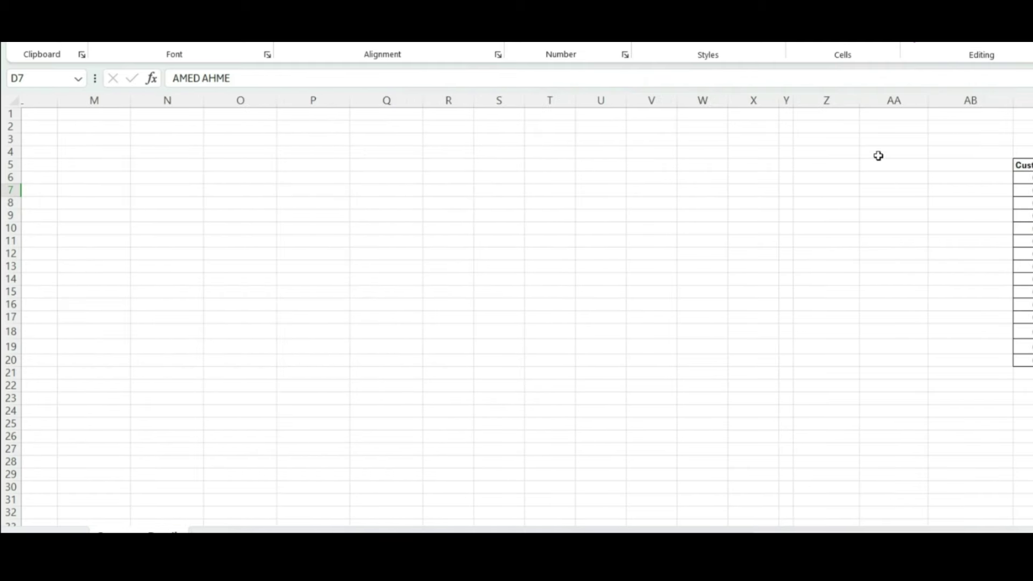
{"action": "mouse_move", "coordinate": [875, 100]}
{"action": "left_mouse_down"}
{"action": "mouse_move", "coordinate": [21, 100]}
{"action": "mouse_move", "coordinate": [531, 114]}
{"action": "left_mouse_up"}
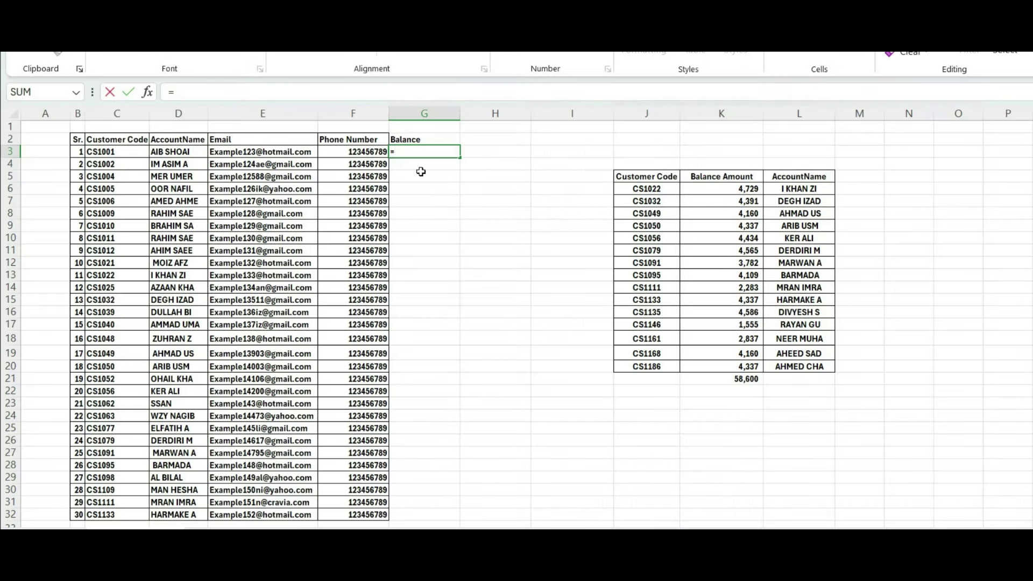
Step: Enter =vlookup(C3,J5:L20,2,FALSE) in G3 to fetch column 2 with exact match
{"action": "type", "text": "vlookup"}
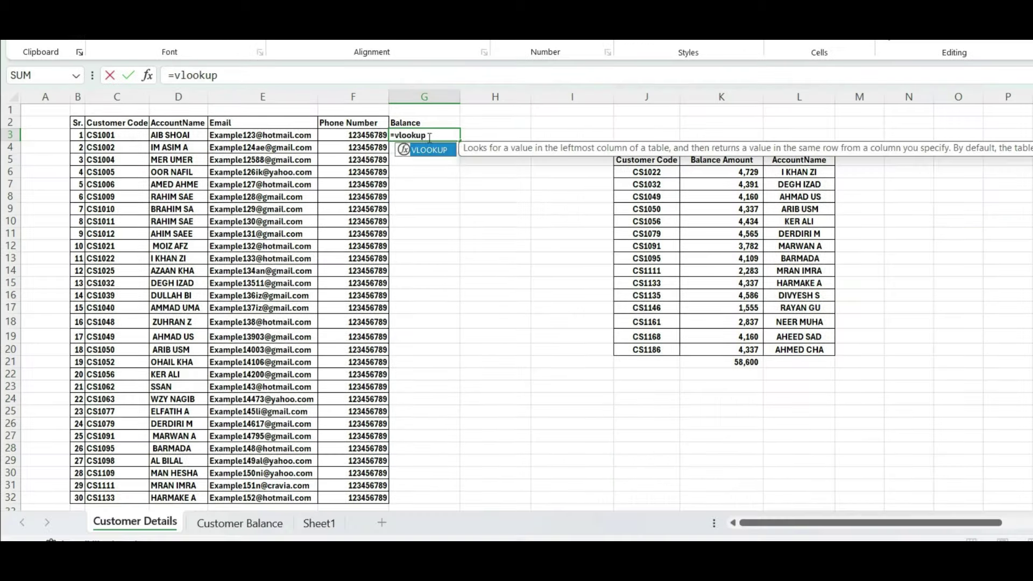
{"action": "type", "text": "("}
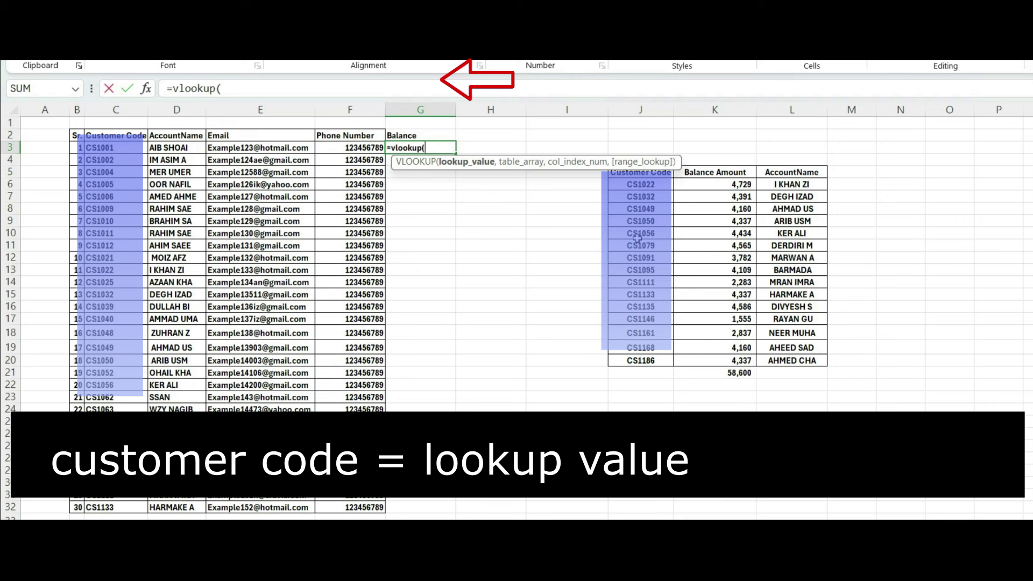
{"action": "left_click", "coordinate": [114, 147]}
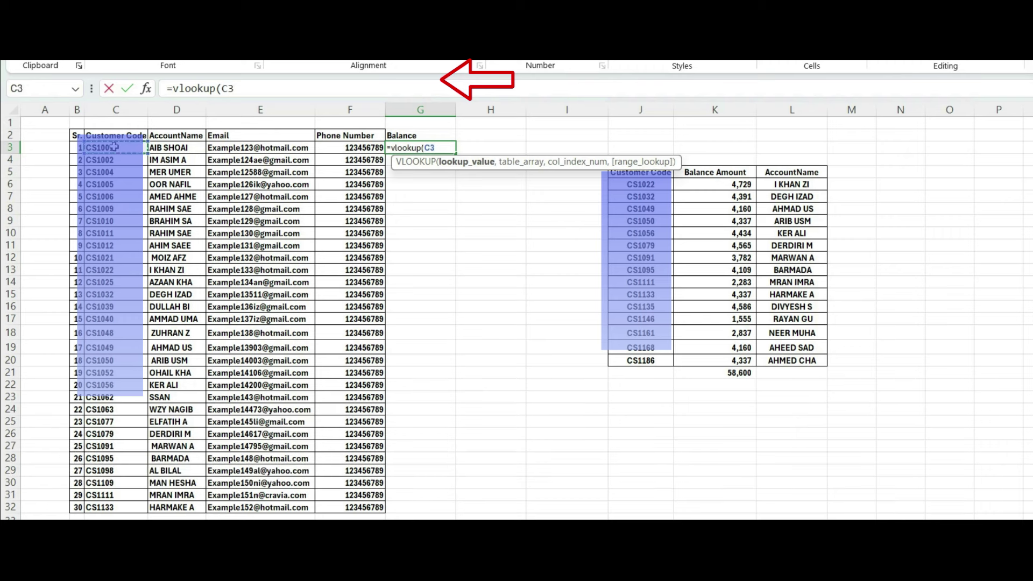
{"action": "type", "text": ","}
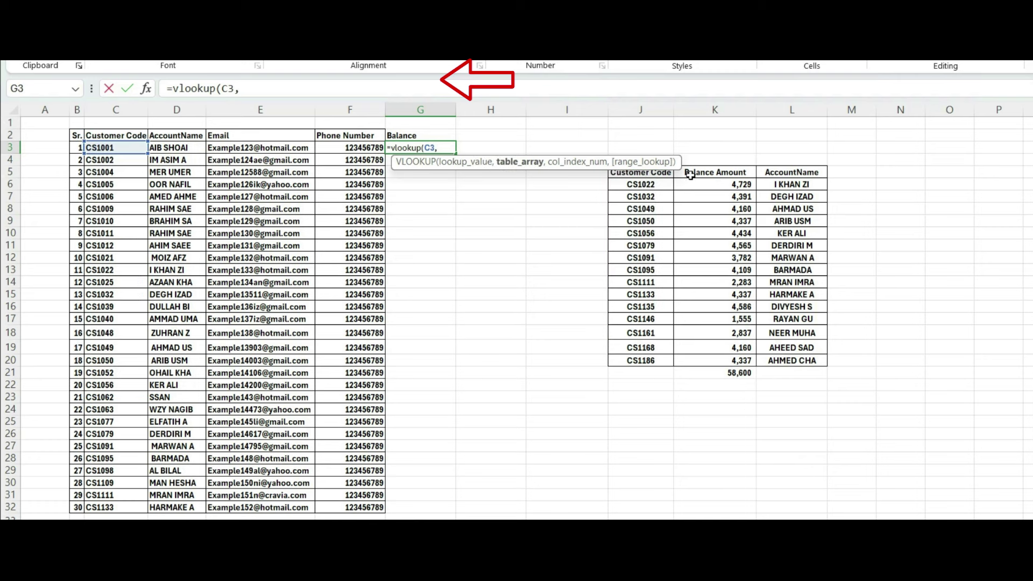
{"action": "left_click_drag", "start_coordinate": [635, 178], "coordinate": [801, 359]}
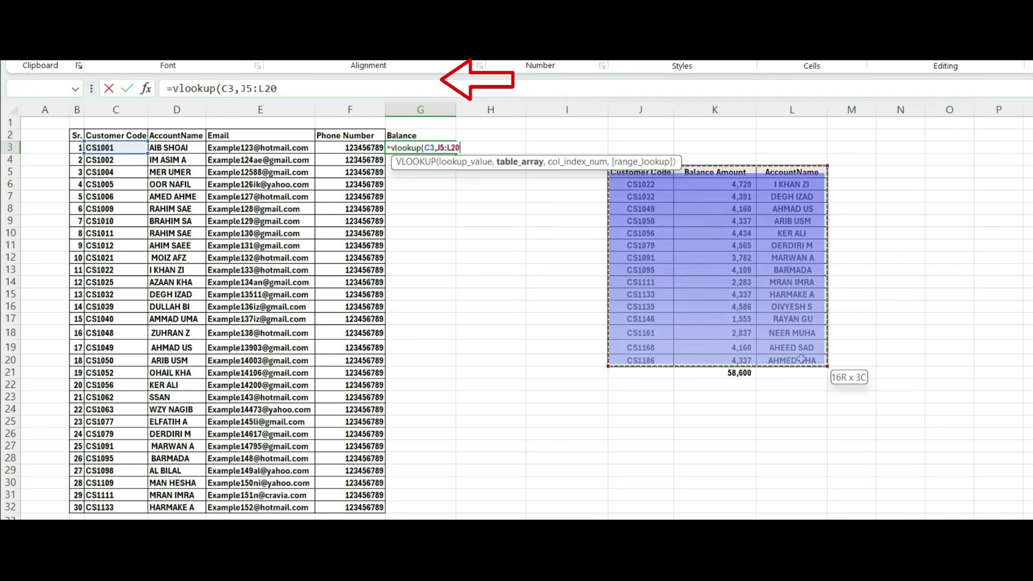
{"action": "type", "text": ",2"}
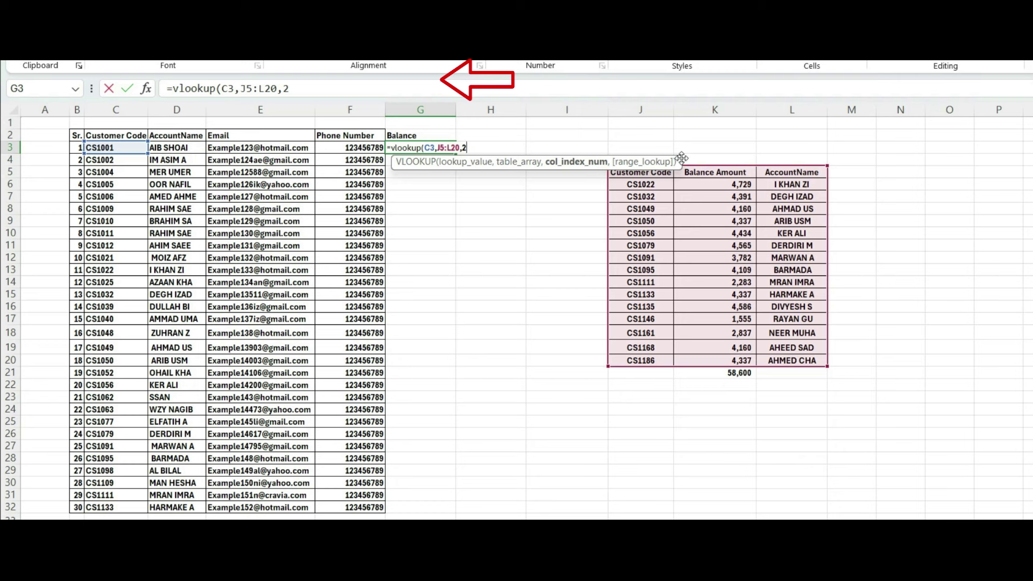
{"action": "type", "text": ","}
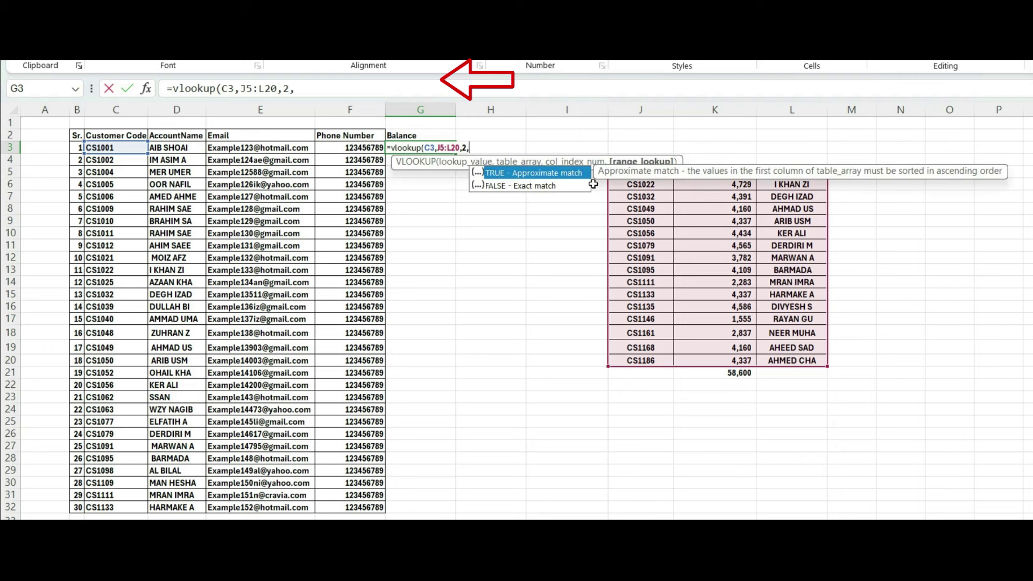
{"action": "double_click", "coordinate": [520, 189]}
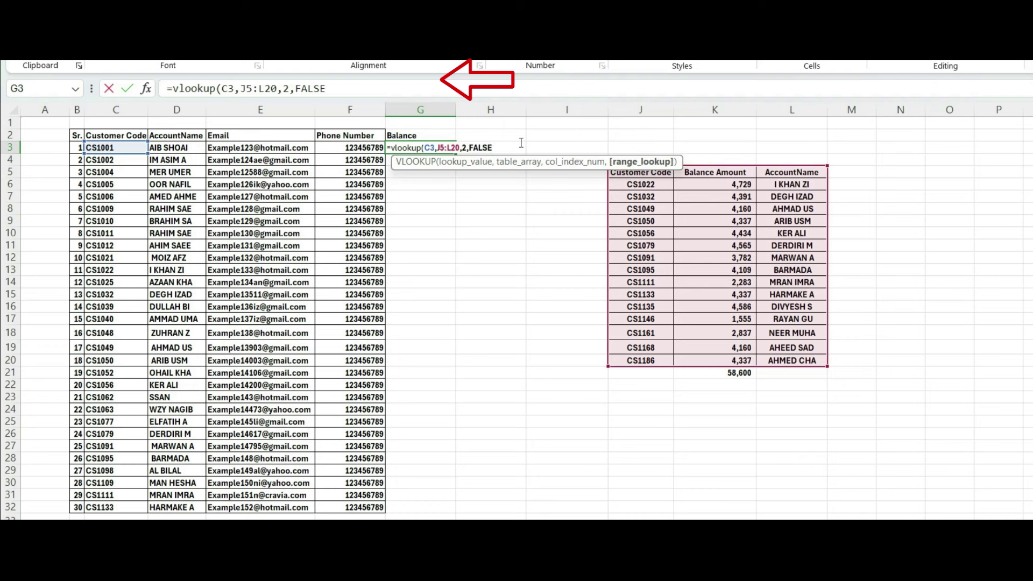
{"action": "type", "text": ")"}
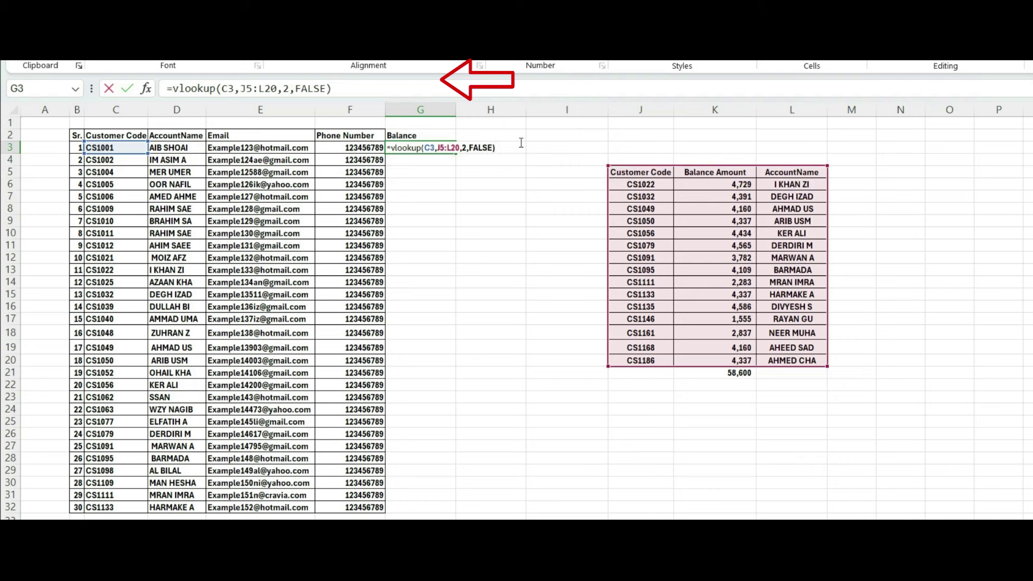
{"action": "key", "text": "Return"}
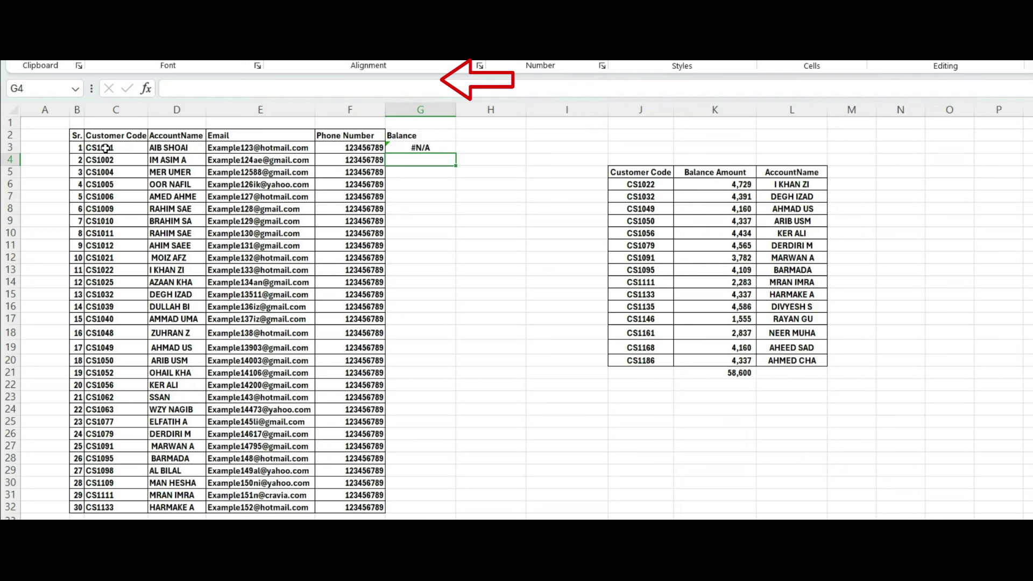
Step: Copy G3's VLOOKUP formula down the Balance column to G32
{"action": "left_click", "coordinate": [437, 146]}
{"action": "left_click_drag", "start_coordinate": [457, 168], "coordinate": [437, 512]}
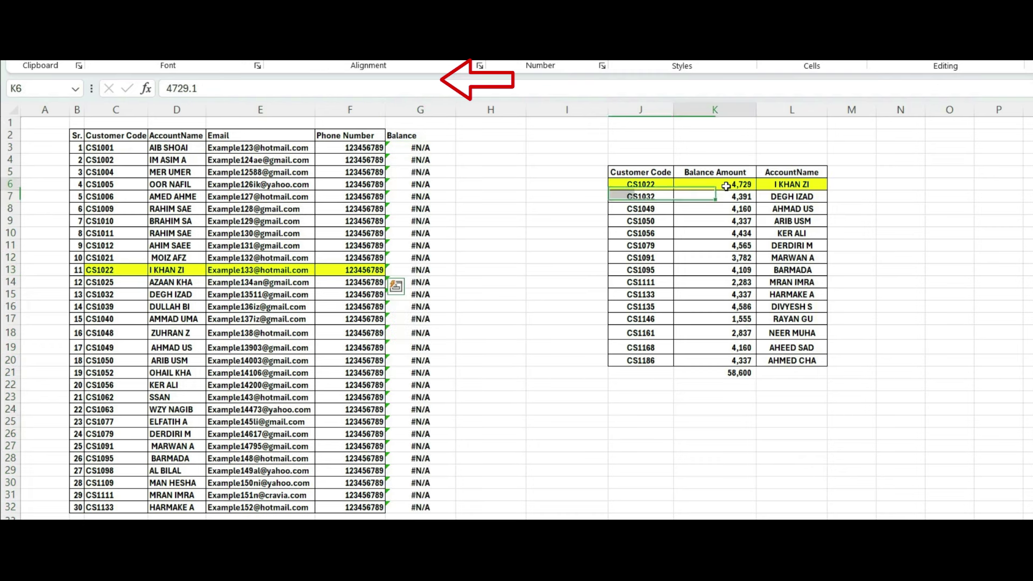
{"action": "left_click", "coordinate": [419, 270]}
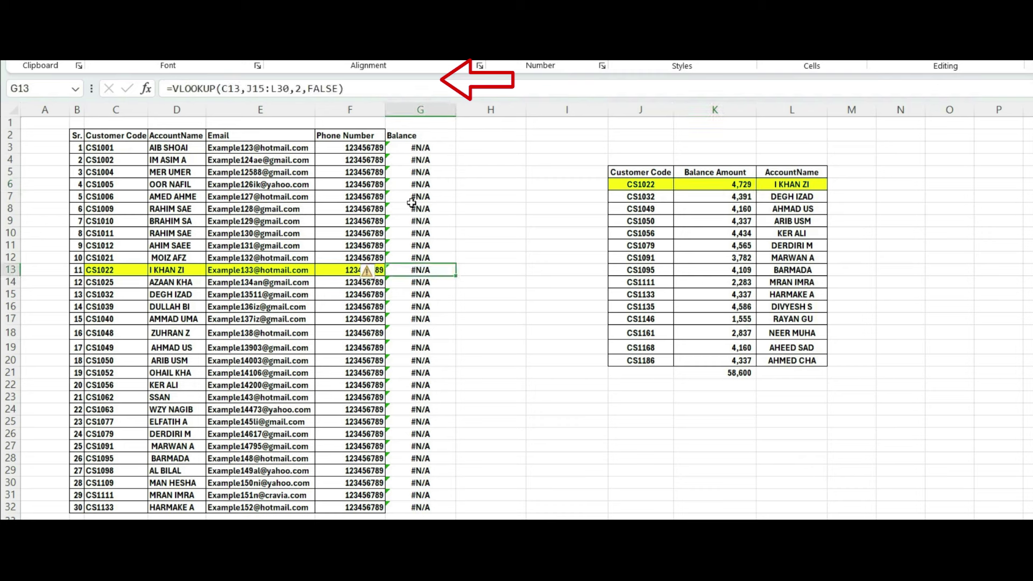
Step: Inspect the formulas in G3, G10 and G13 to see the lookup range shifting
{"action": "double_click", "coordinate": [416, 148]}
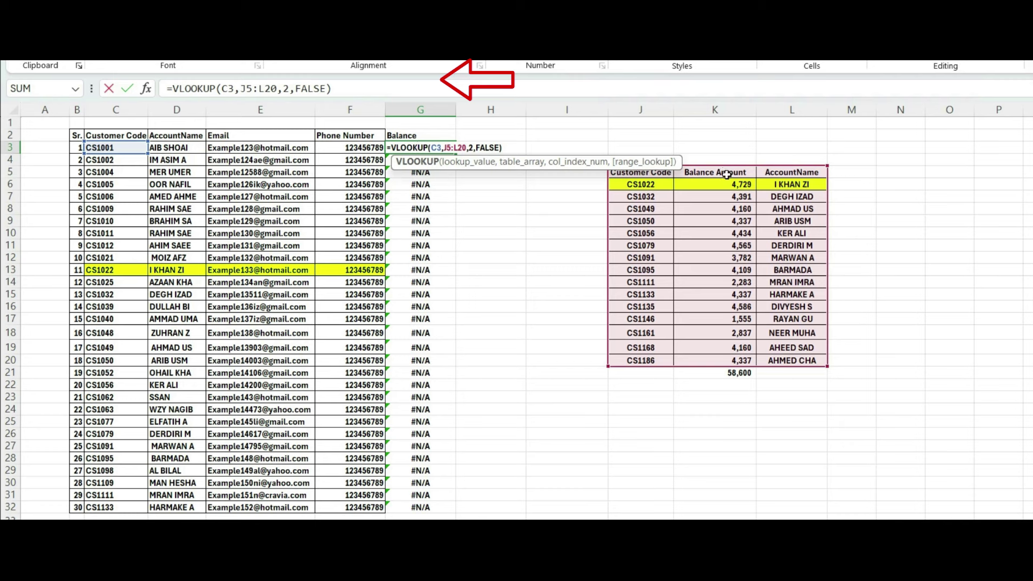
{"action": "key", "text": "Escape"}
{"action": "double_click", "coordinate": [425, 234]}
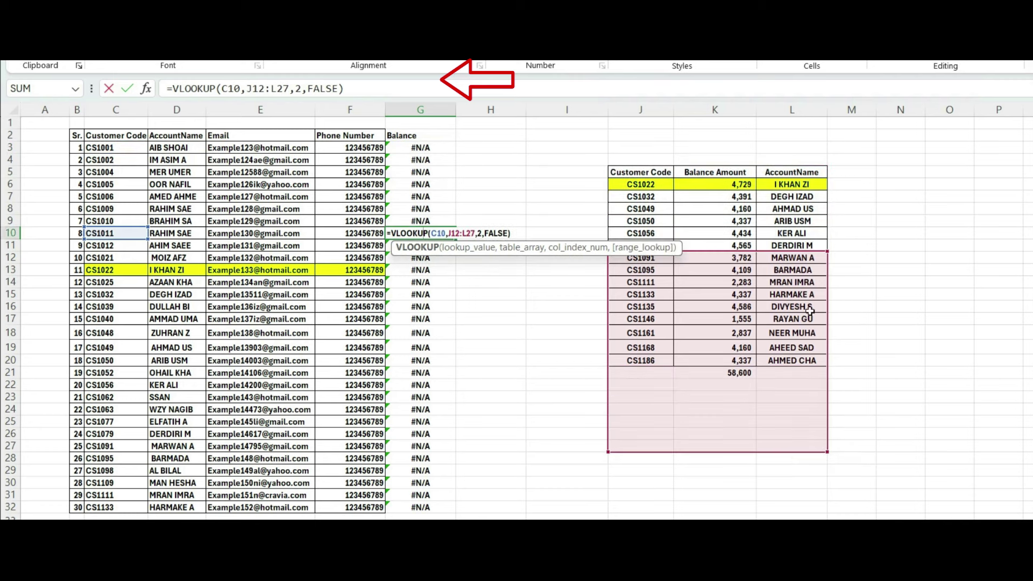
{"action": "left_click", "coordinate": [427, 311]}
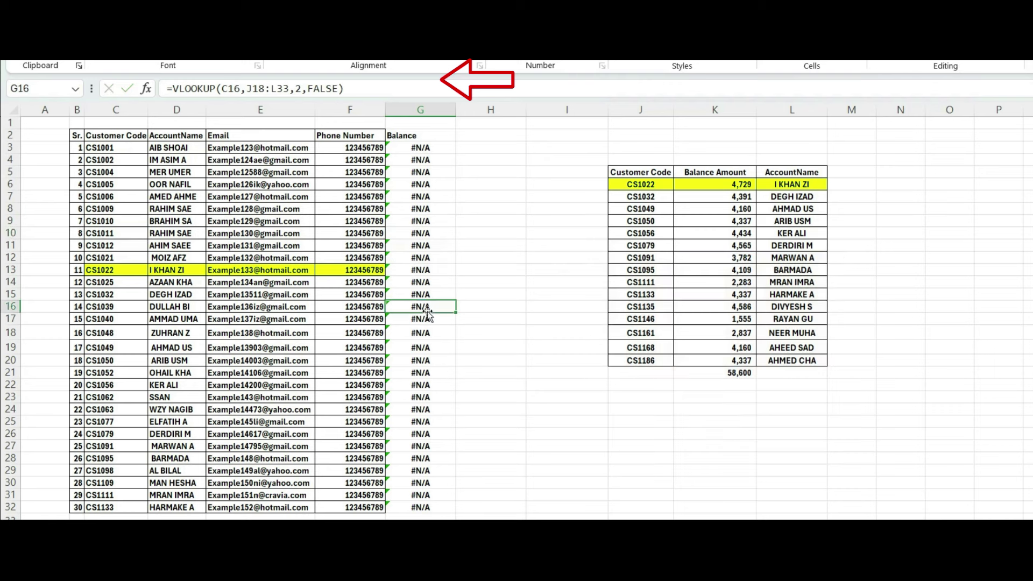
{"action": "double_click", "coordinate": [419, 270]}
{"action": "key", "text": "Escape"}
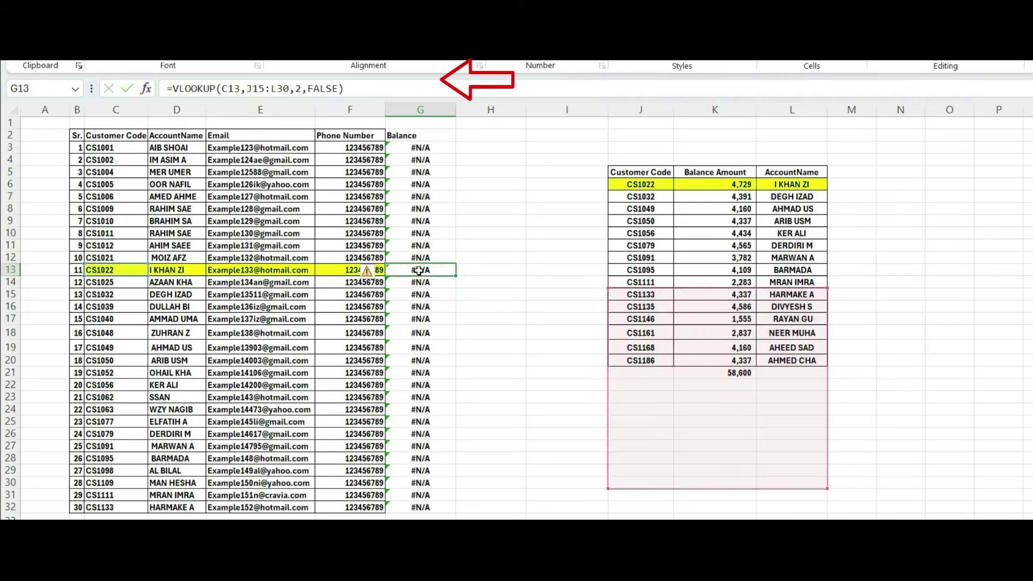
Step: Check G29's shifted range J31:L46, then return to G3
{"action": "double_click", "coordinate": [426, 472]}
{"action": "scroll", "coordinate": [822, 431], "scroll_direction": "down", "scroll_amount": 4}
{"action": "scroll", "coordinate": [823, 431], "scroll_direction": "down", "scroll_amount": 4}
{"action": "scroll", "coordinate": [823, 432], "scroll_direction": "down", "scroll_amount": 1}
{"action": "scroll", "coordinate": [823, 431], "scroll_direction": "up", "scroll_amount": 6}
{"action": "scroll", "coordinate": [822, 432], "scroll_direction": "up", "scroll_amount": 3}
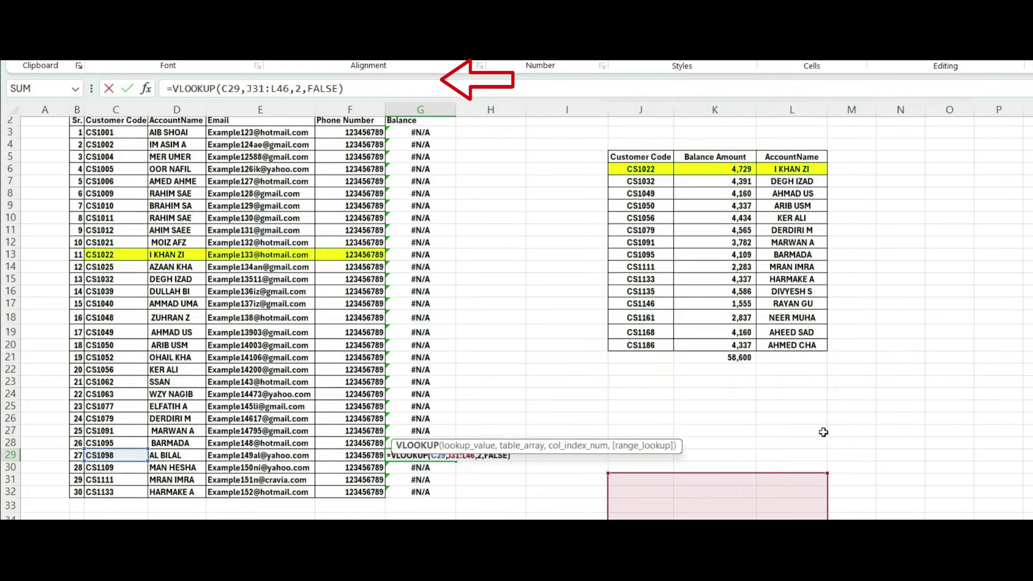
{"action": "scroll", "coordinate": [773, 308], "scroll_direction": "up", "scroll_amount": 1}
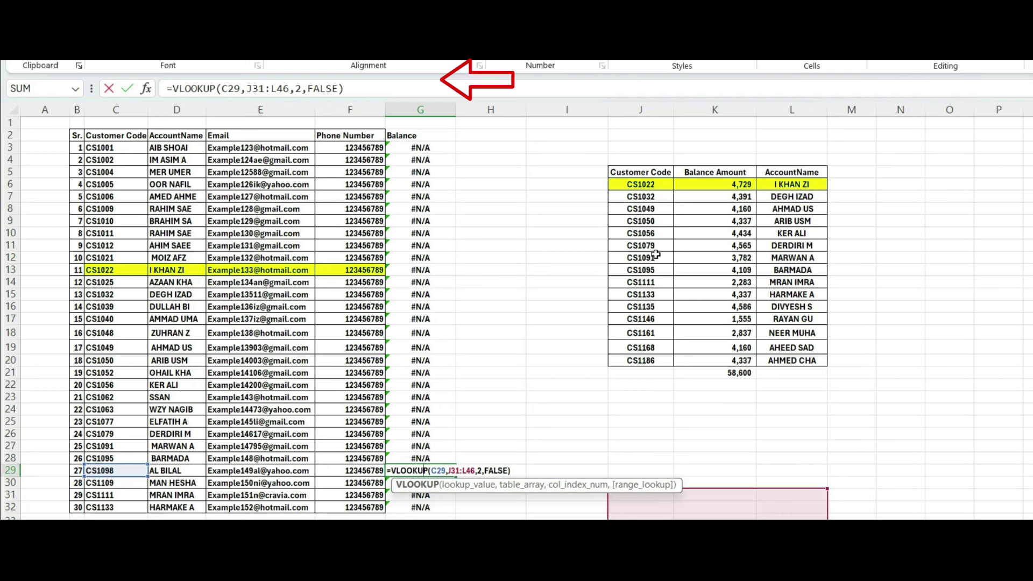
{"action": "left_click", "coordinate": [419, 147]}
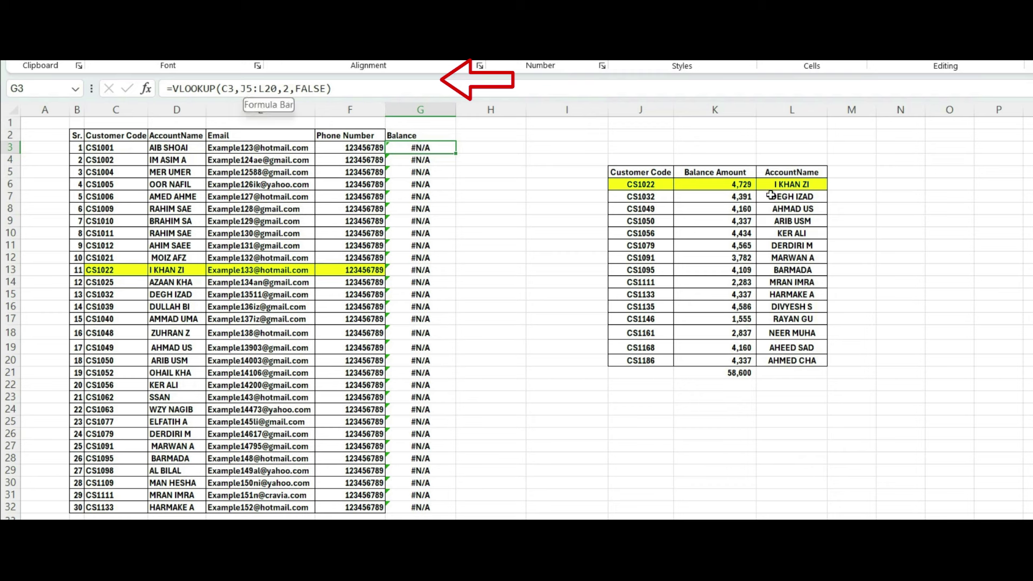
Step: Lock G3's lookup range to $J$5:$L$20 with F4 on both references
{"action": "double_click", "coordinate": [412, 151]}
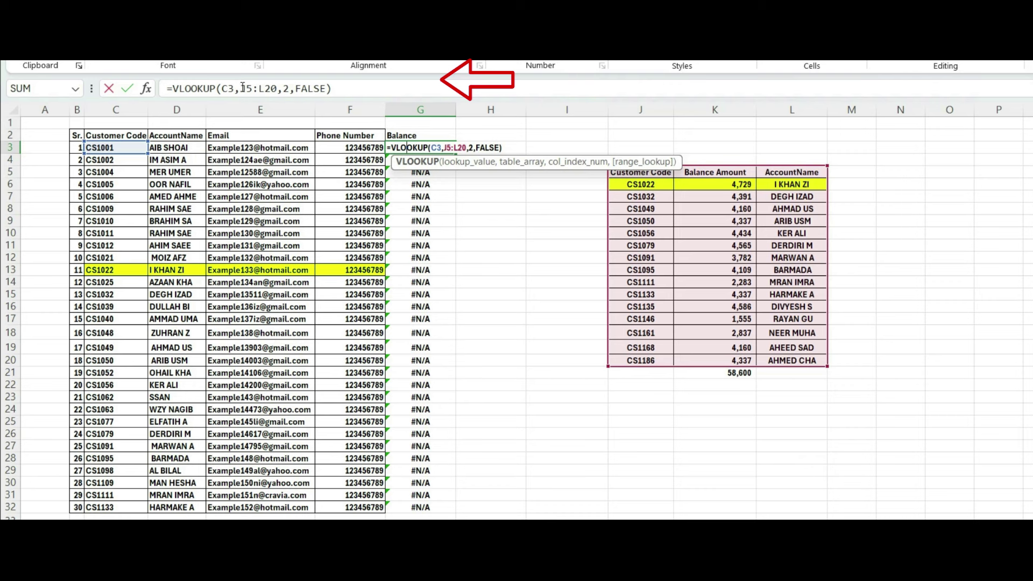
{"action": "left_click", "coordinate": [245, 88]}
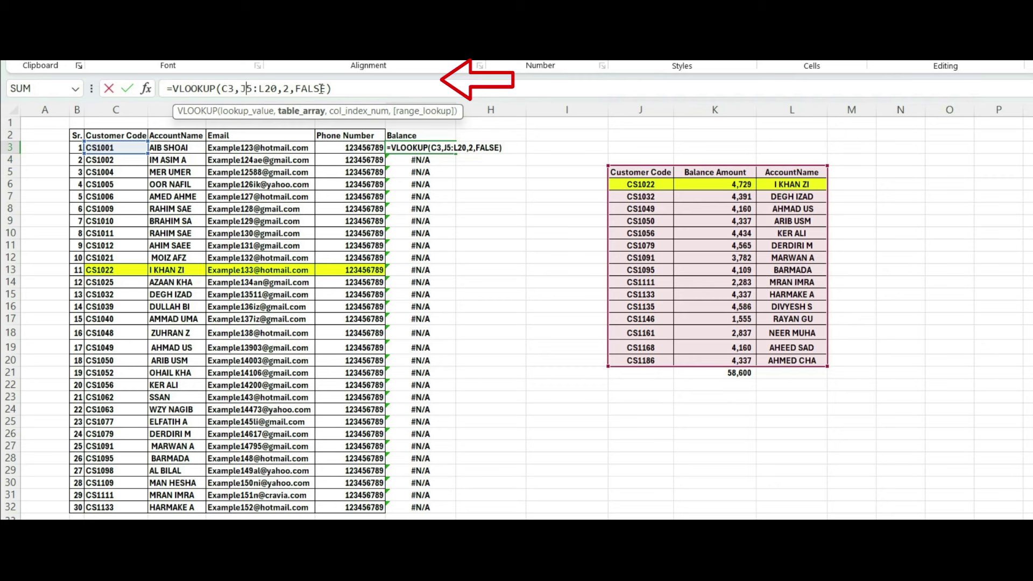
{"action": "key", "text": "F4"}
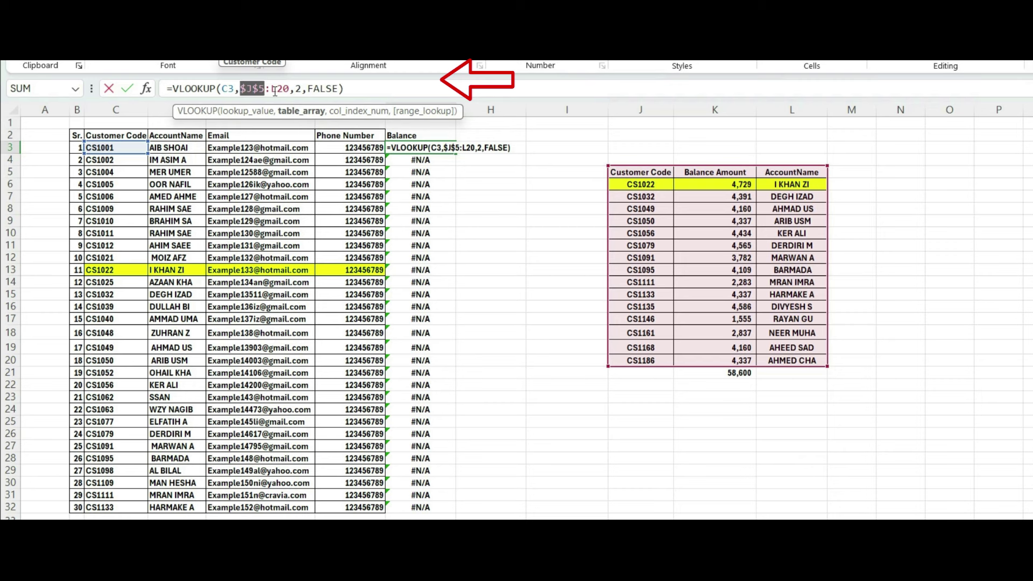
{"action": "left_click", "coordinate": [279, 88]}
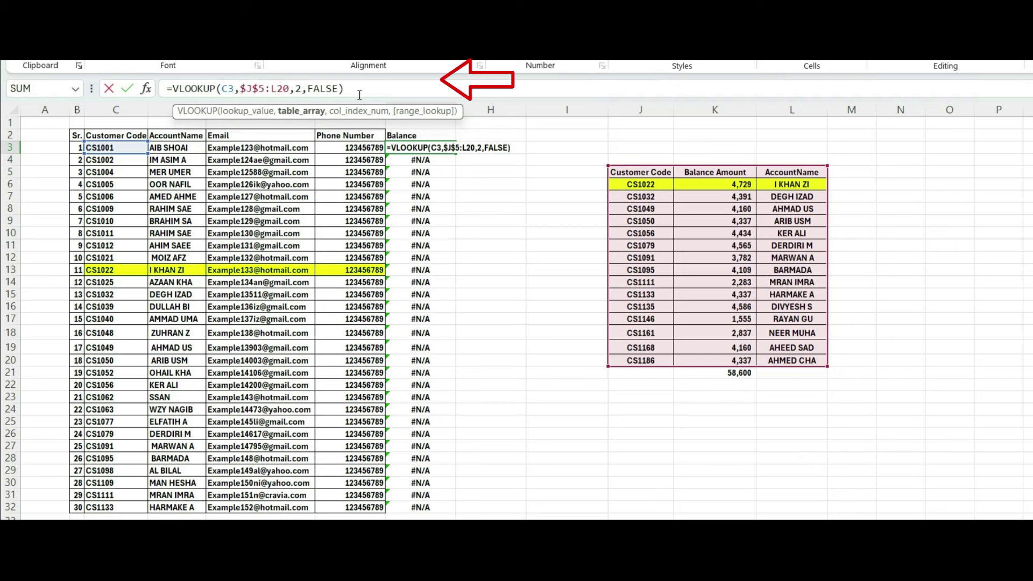
{"action": "key", "text": "F4"}
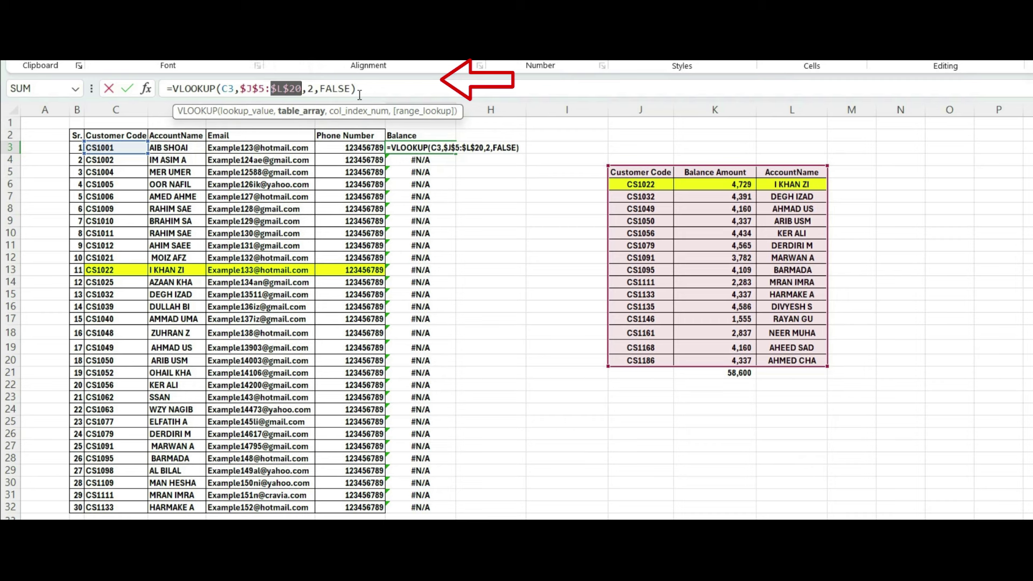
{"action": "key", "text": "Return"}
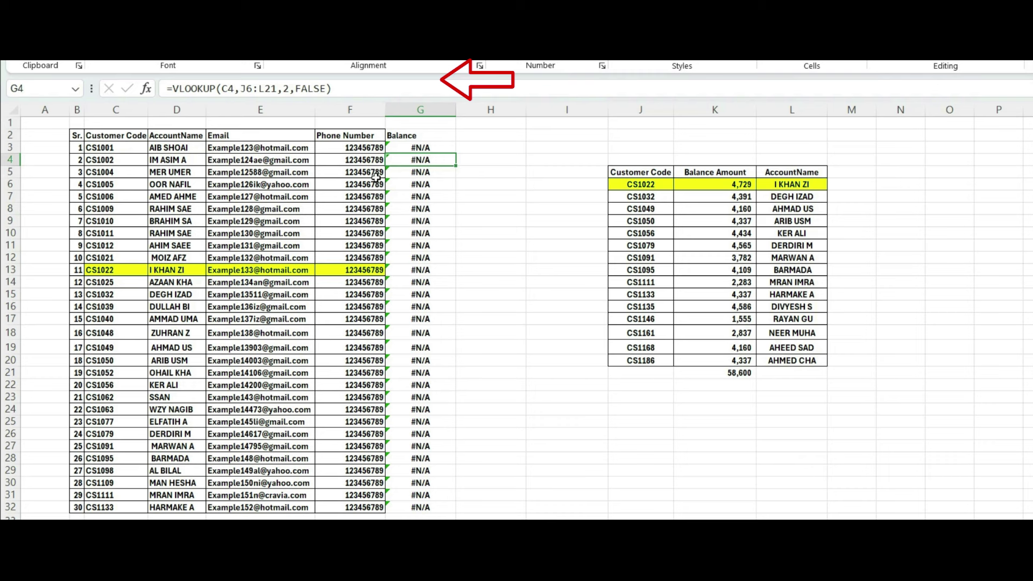
{"action": "left_click", "coordinate": [443, 151]}
Step: Copy the locked formula down to G32 and extend rows 13 and 15's yellow fill to column G
{"action": "left_click_drag", "start_coordinate": [455, 154], "coordinate": [434, 506]}
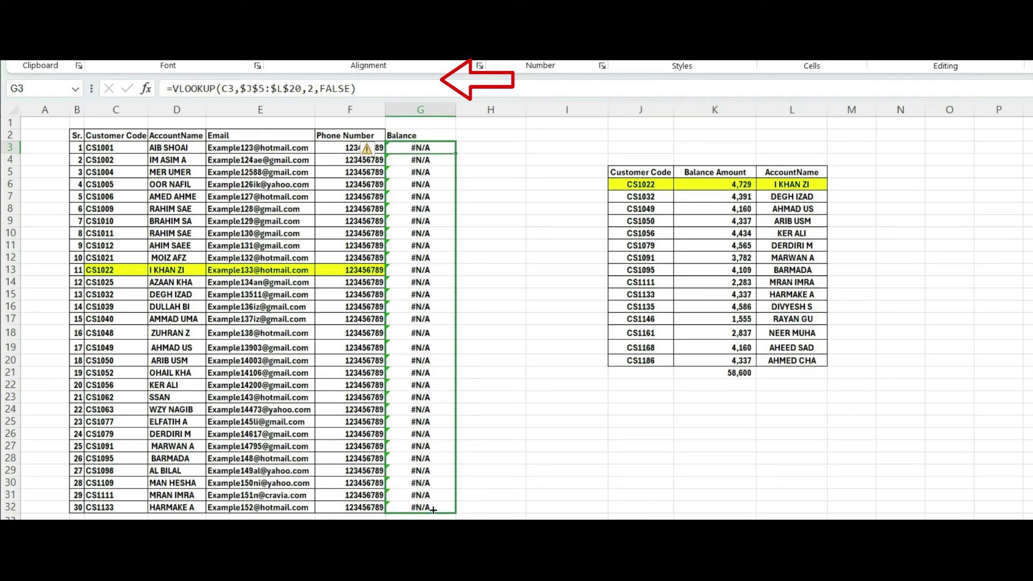
{"action": "left_click_drag", "start_coordinate": [433, 508], "coordinate": [433, 508]}
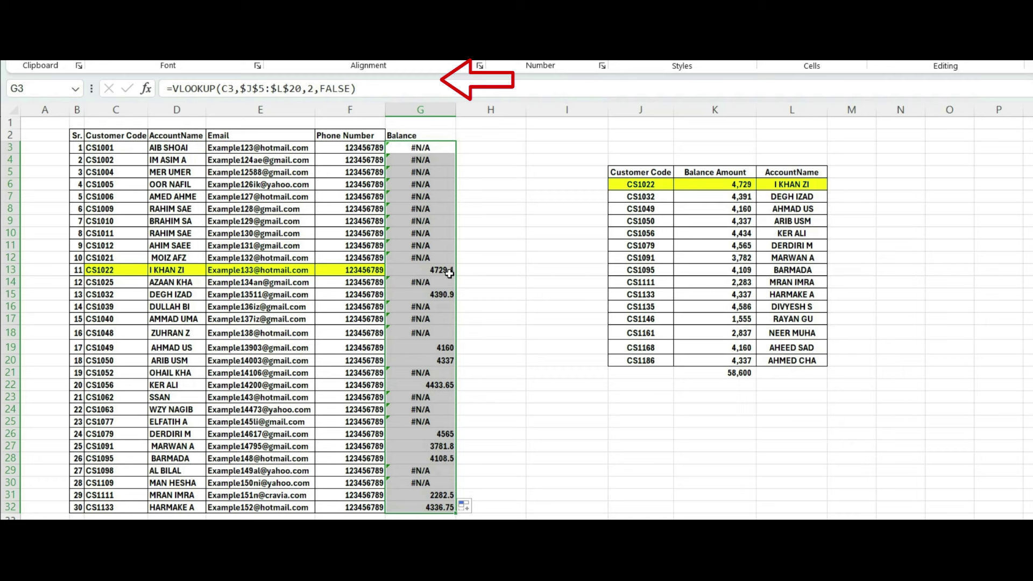
{"action": "left_click_drag", "start_coordinate": [431, 269], "coordinate": [108, 275]}
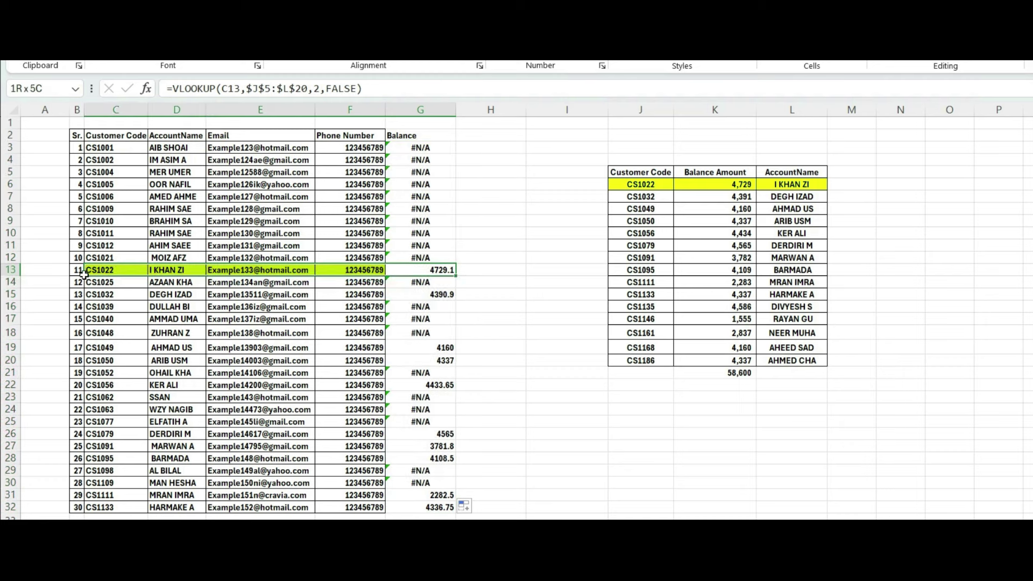
{"action": "left_click_drag", "start_coordinate": [108, 276], "coordinate": [78, 272]}
{"action": "key", "text": "F4"}
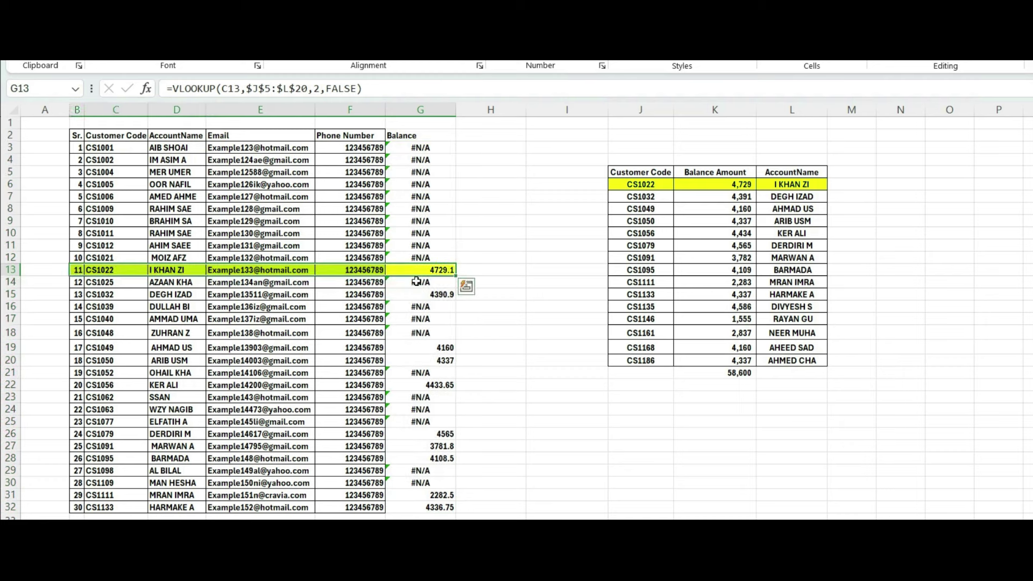
{"action": "left_click_drag", "start_coordinate": [440, 294], "coordinate": [78, 294]}
{"action": "key", "text": "F4"}
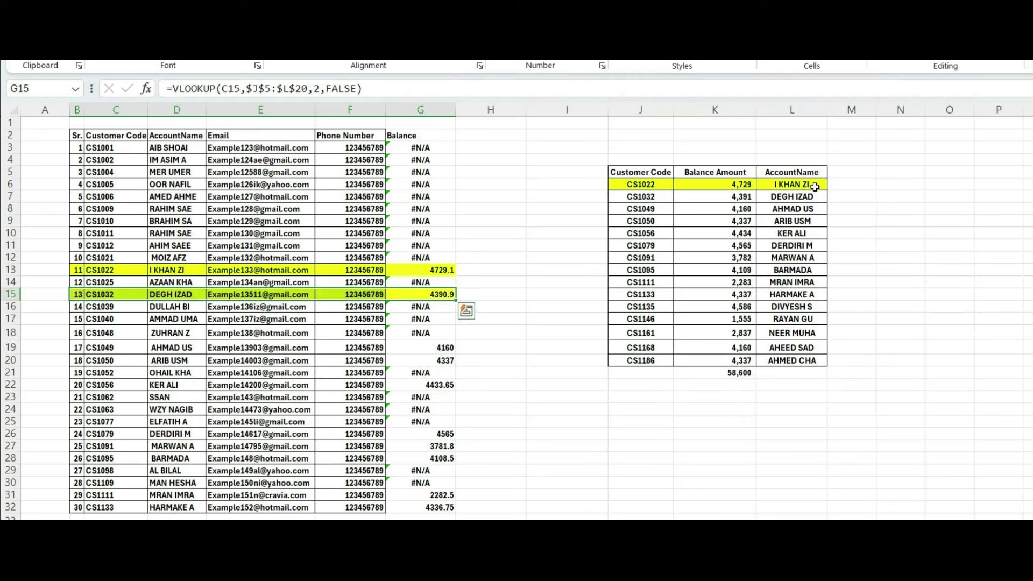
Step: Verify G13's 4729.1 against the matching balance in the lookup table
{"action": "left_click", "coordinate": [806, 184]}
{"action": "left_click", "coordinate": [729, 185]}
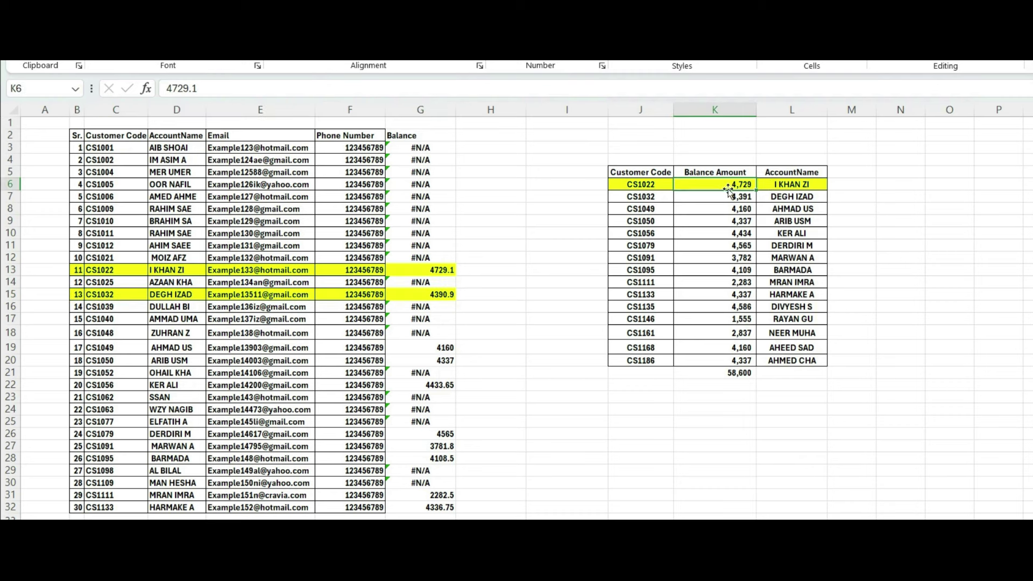
{"action": "left_click", "coordinate": [415, 269]}
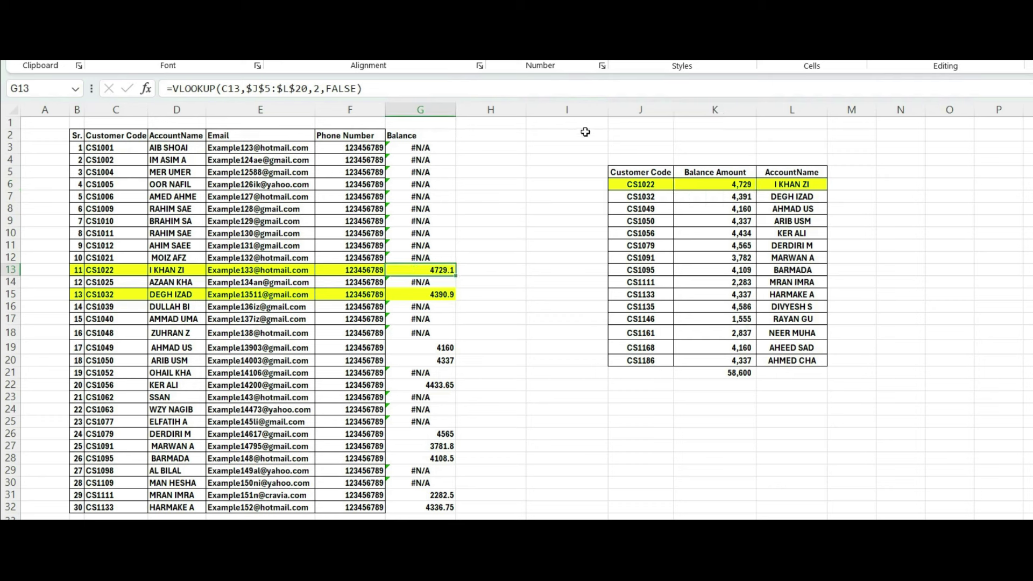
{"action": "left_click_drag", "start_coordinate": [603, 136], "coordinate": [921, 396]}
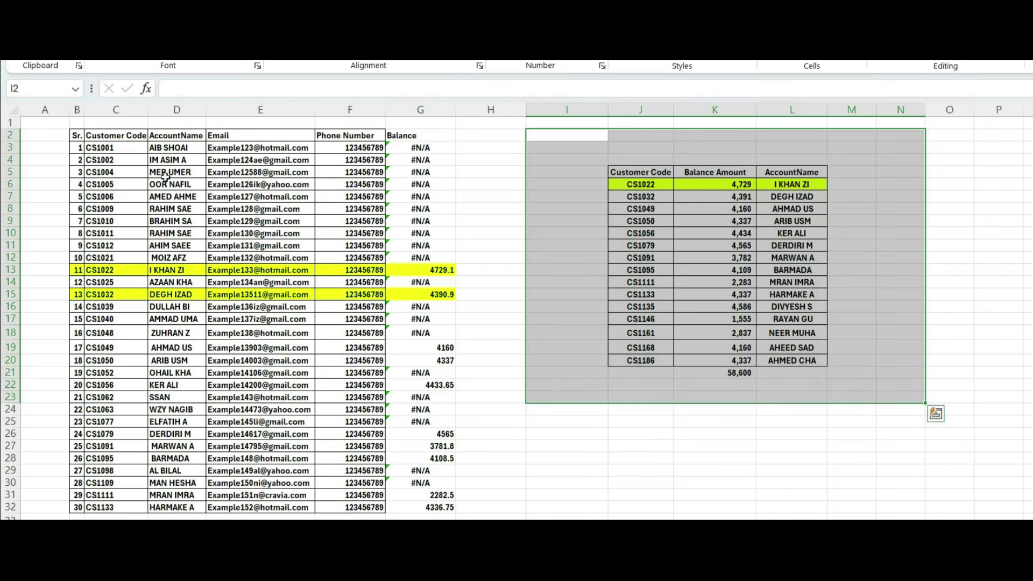
{"action": "mouse_move", "coordinate": [48, 123]}
{"action": "left_mouse_down"}
{"action": "mouse_move", "coordinate": [474, 490]}
{"action": "mouse_move", "coordinate": [467, 462]}
{"action": "left_mouse_up"}
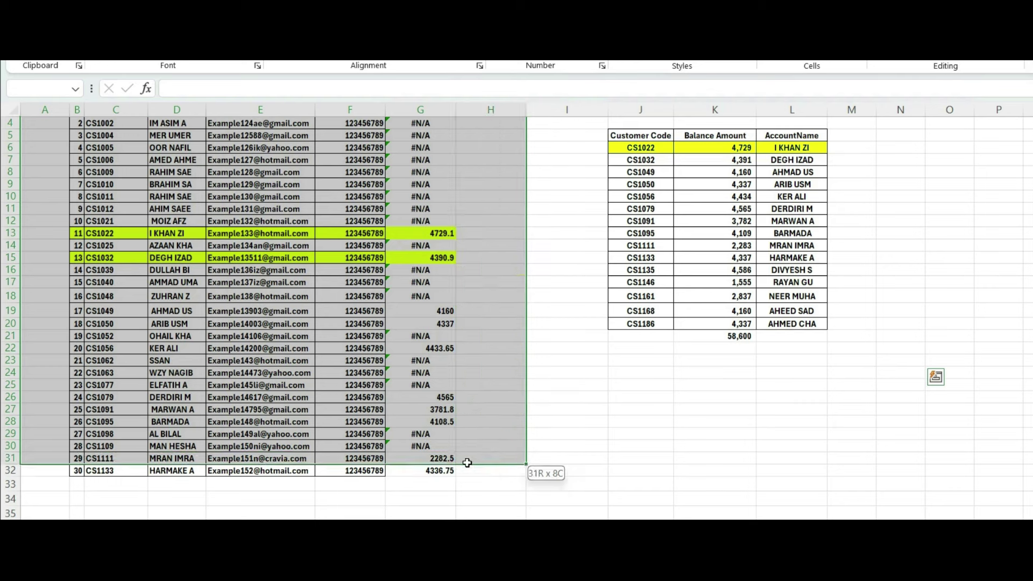
{"action": "left_click_drag", "start_coordinate": [467, 462], "coordinate": [468, 484]}
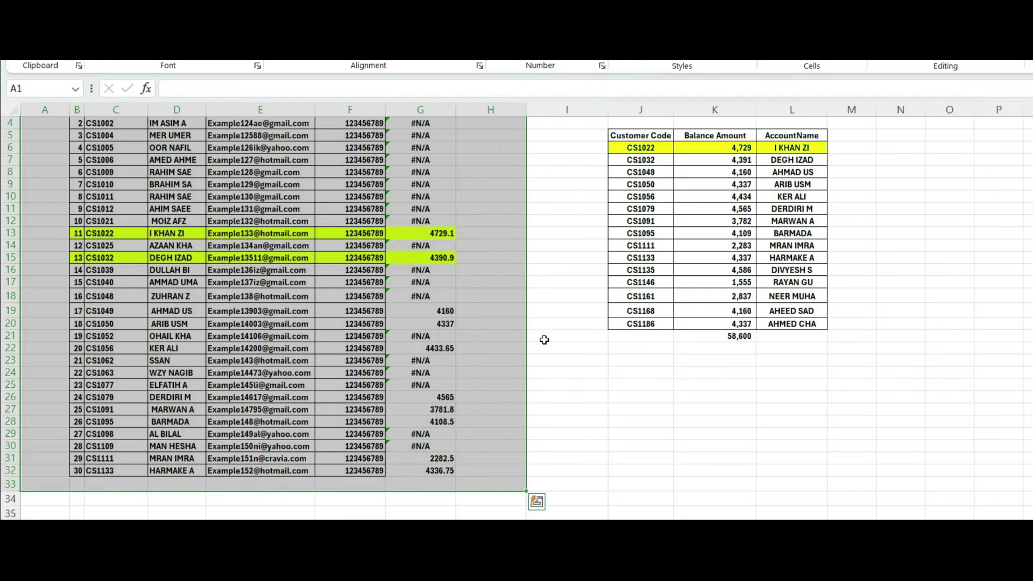
{"action": "scroll", "coordinate": [574, 363], "scroll_direction": "up", "scroll_amount": 1}
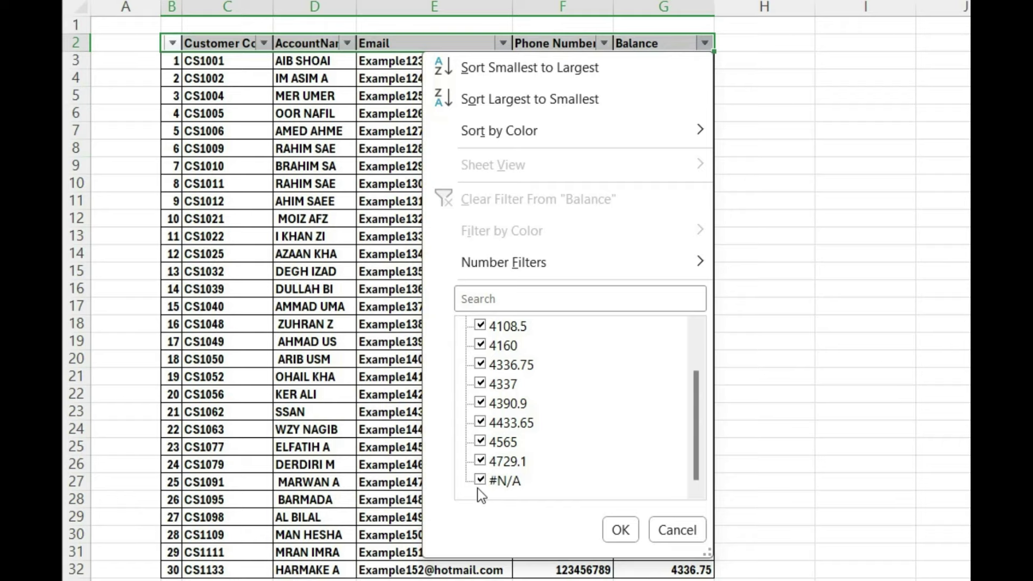
{"action": "left_click", "coordinate": [505, 480]}
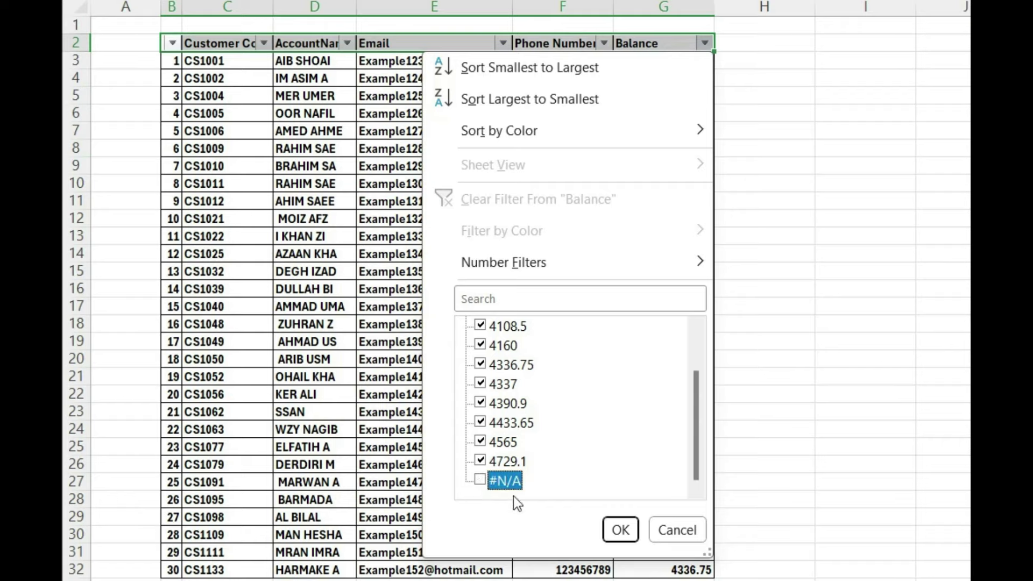
{"action": "left_click", "coordinate": [620, 530]}
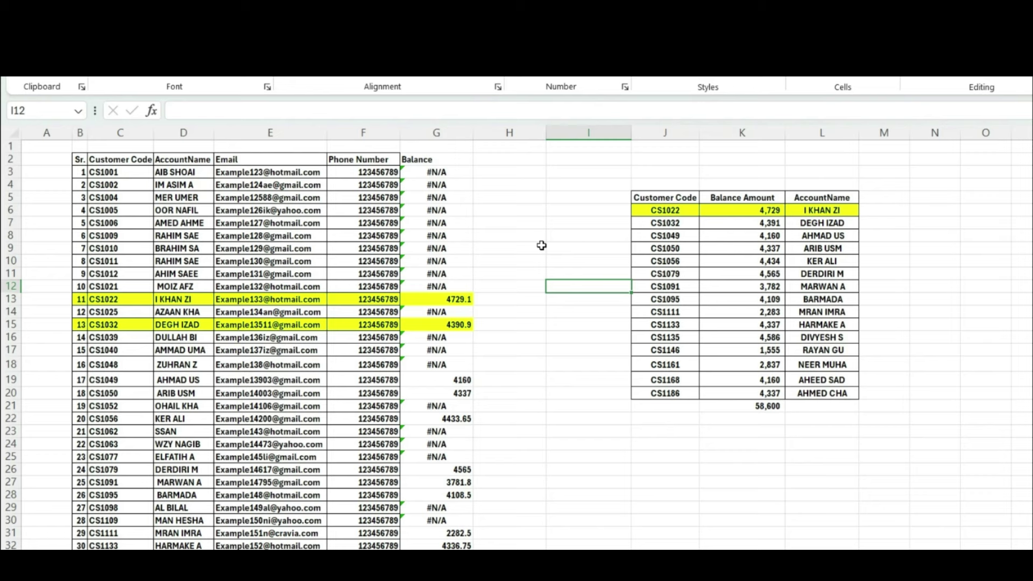
{"action": "left_click", "coordinate": [439, 172]}
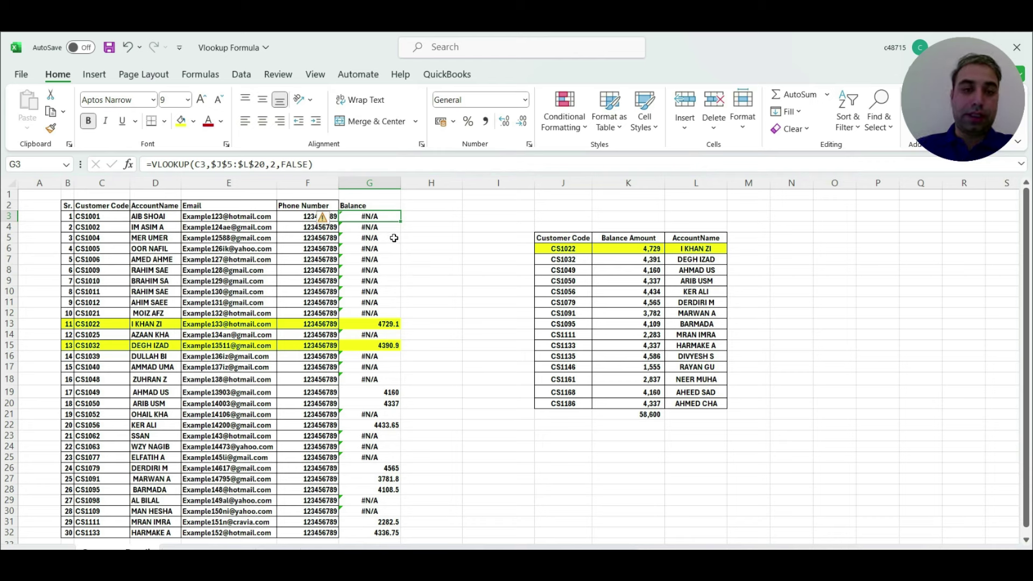
{"action": "left_click", "coordinate": [423, 217]}
{"action": "type", "text": "="}
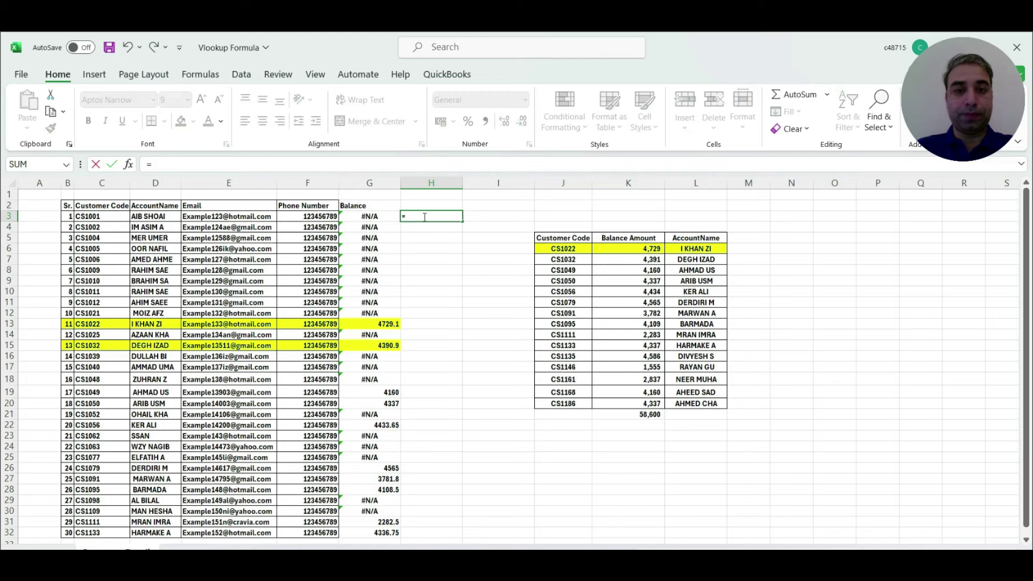
{"action": "type", "text": "vl"}
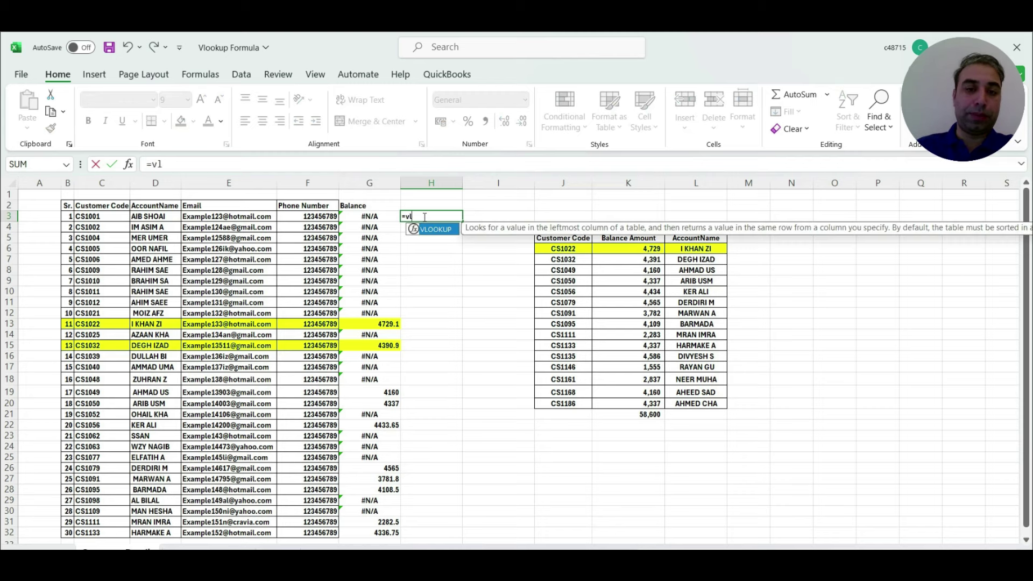
Step: Begin a VLOOKUP in H3 over the customer codes, then select AccountName column L
{"action": "double_click", "coordinate": [430, 229]}
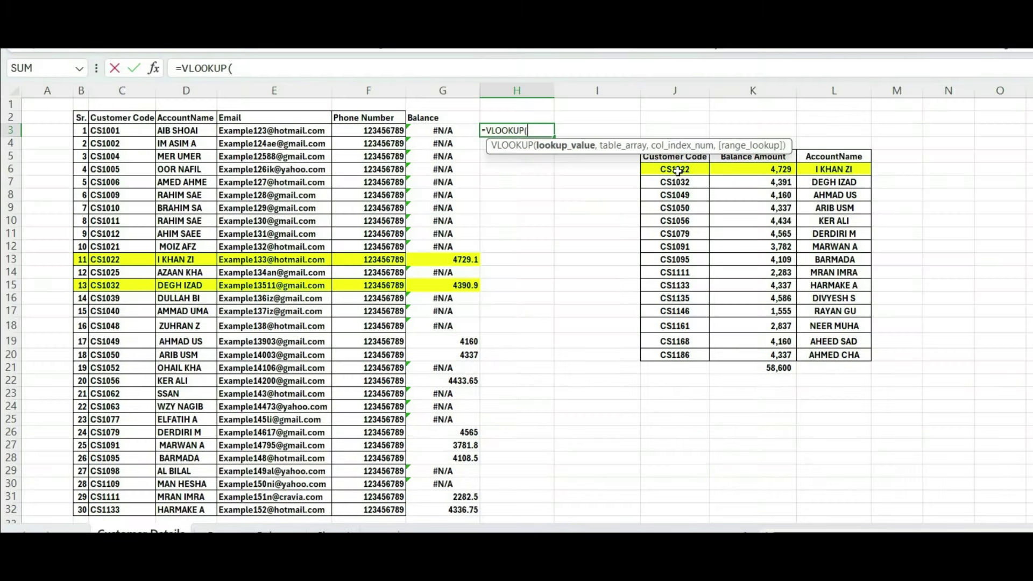
{"action": "left_click_drag", "start_coordinate": [676, 171], "coordinate": [679, 353]}
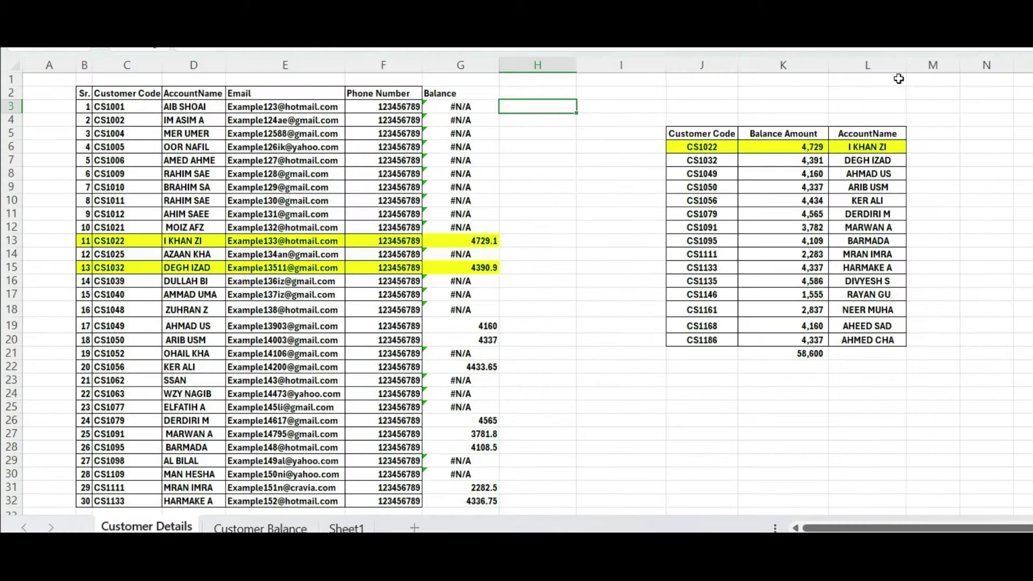
{"action": "left_click", "coordinate": [867, 64]}
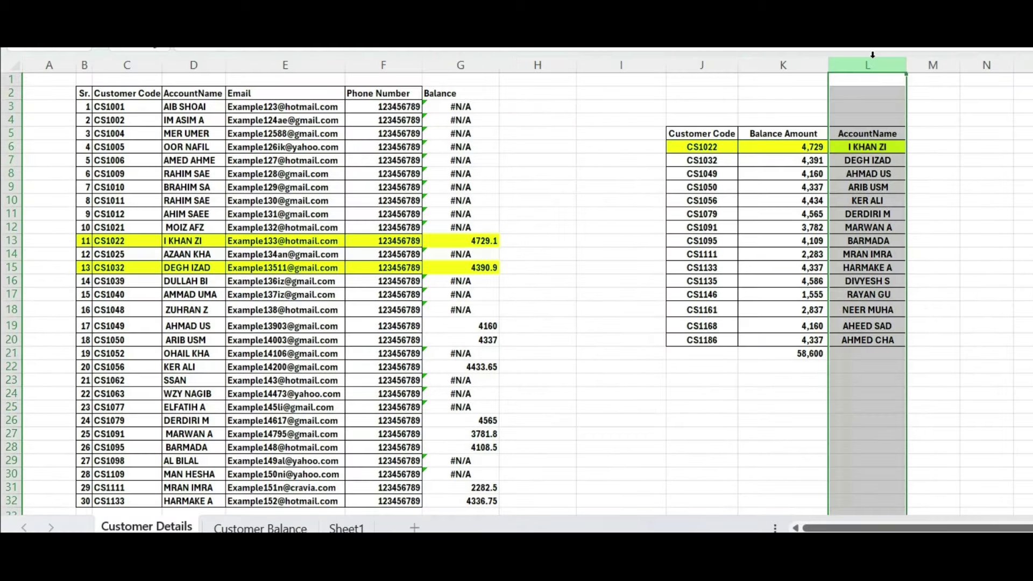
Step: Move AccountName from column L to before Customer Code in column J, then begin =vl in H3
{"action": "right_click", "coordinate": [867, 65]}
{"action": "left_click", "coordinate": [891, 102]}
{"action": "left_click", "coordinate": [679, 66]}
{"action": "right_click", "coordinate": [681, 66]}
{"action": "left_click", "coordinate": [736, 234]}
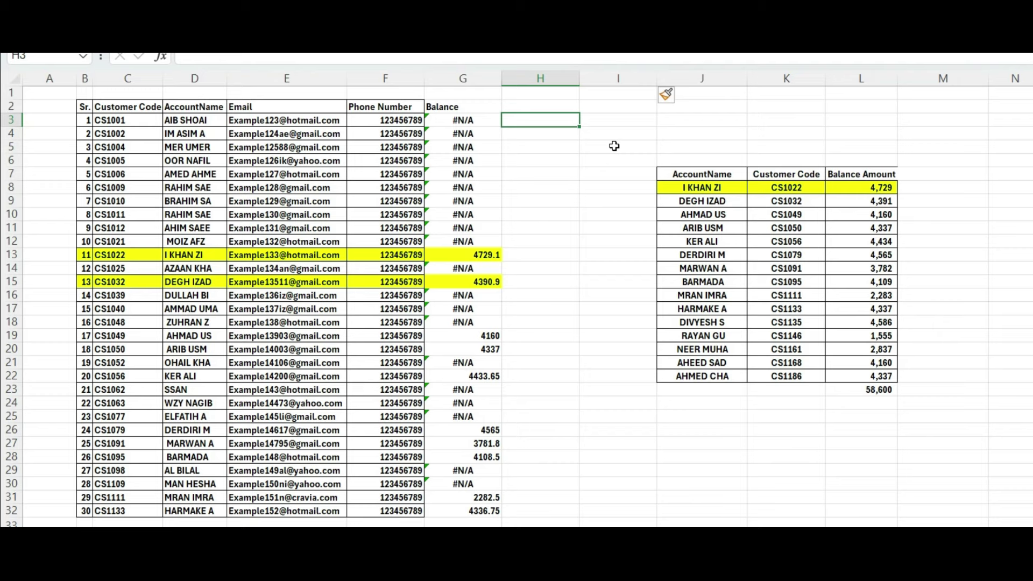
{"action": "type", "text": "=vl"}
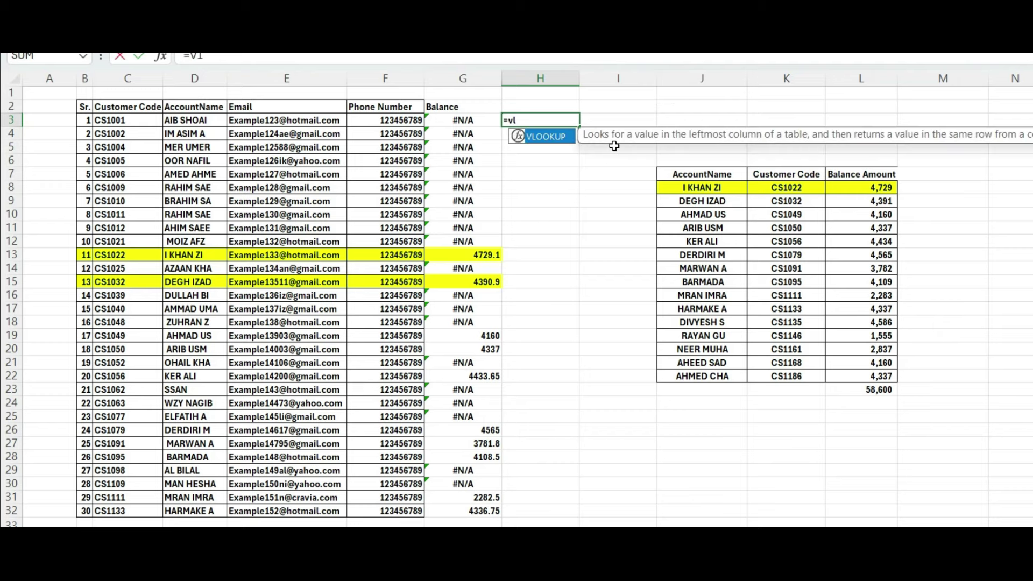
Step: Complete =VLOOKUP(C3,J7:L22,3,FALSE) in H3, returning the table's third column with exact match
{"action": "key", "text": "Tab"}
{"action": "left_click", "coordinate": [116, 120]}
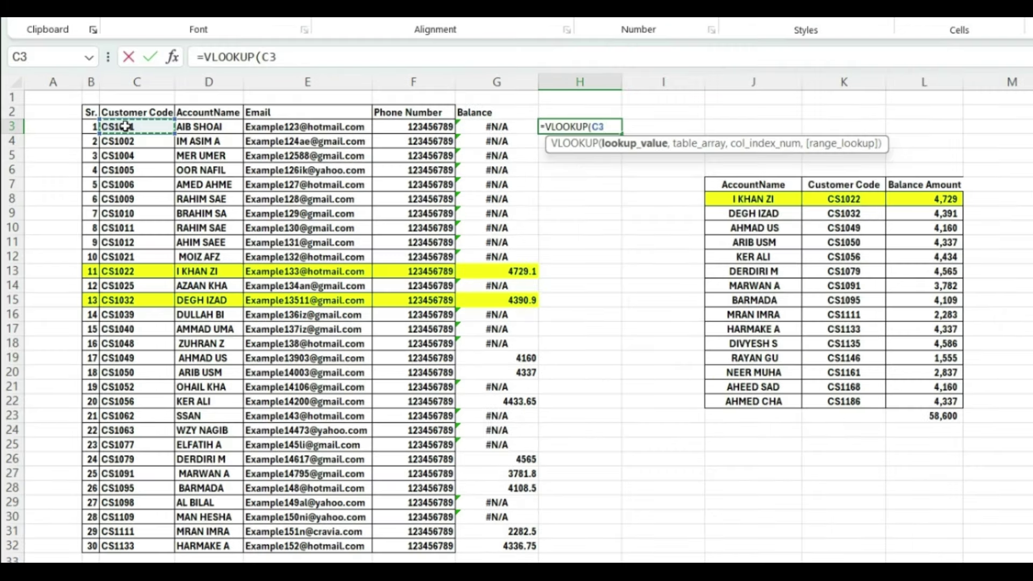
{"action": "type", "text": ","}
{"action": "left_click_drag", "start_coordinate": [731, 185], "coordinate": [926, 266]}
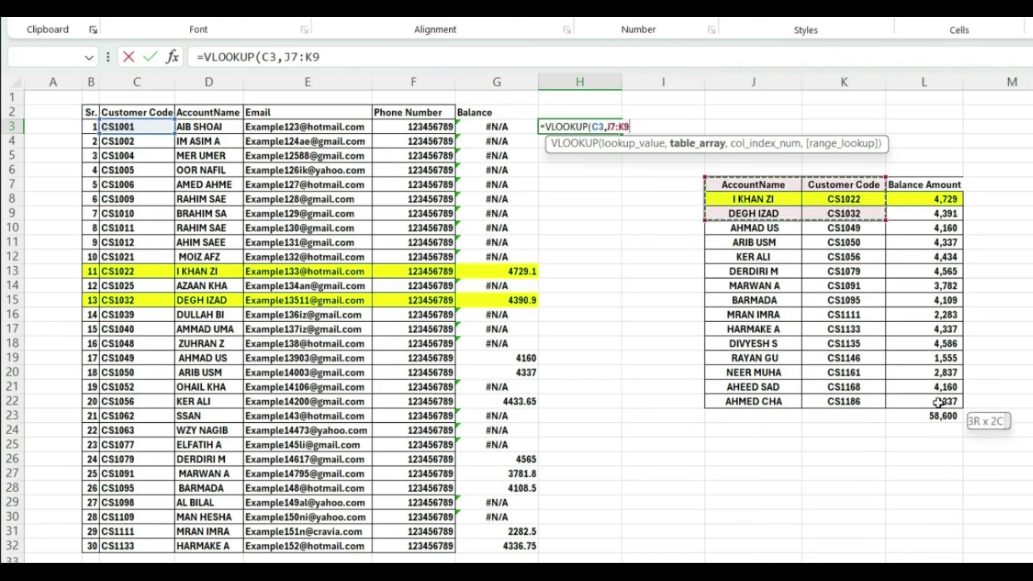
{"action": "mouse_move", "coordinate": [927, 266]}
{"action": "left_mouse_down"}
{"action": "mouse_move", "coordinate": [934, 417]}
{"action": "mouse_move", "coordinate": [928, 407]}
{"action": "left_mouse_up"}
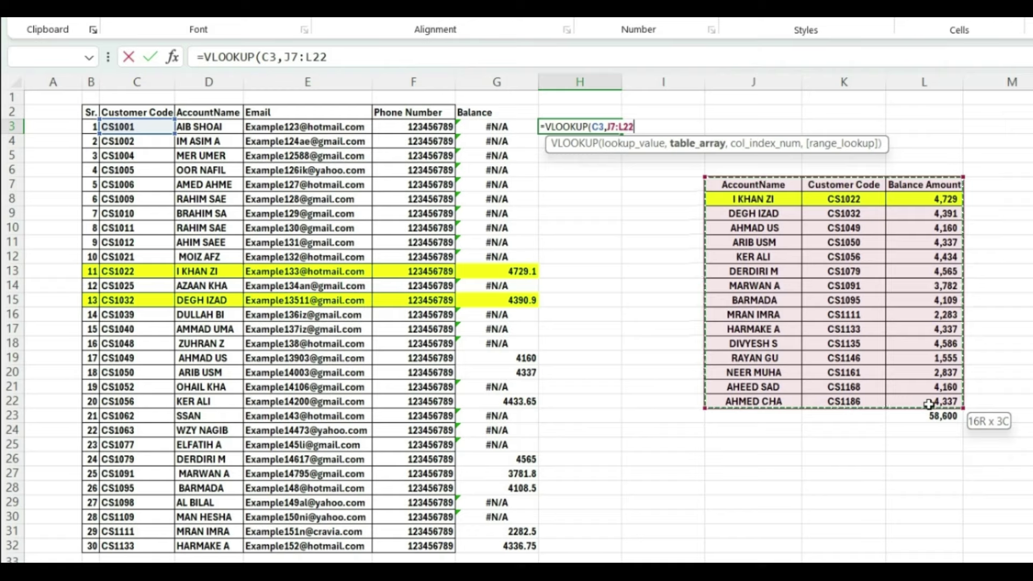
{"action": "type", "text": ","}
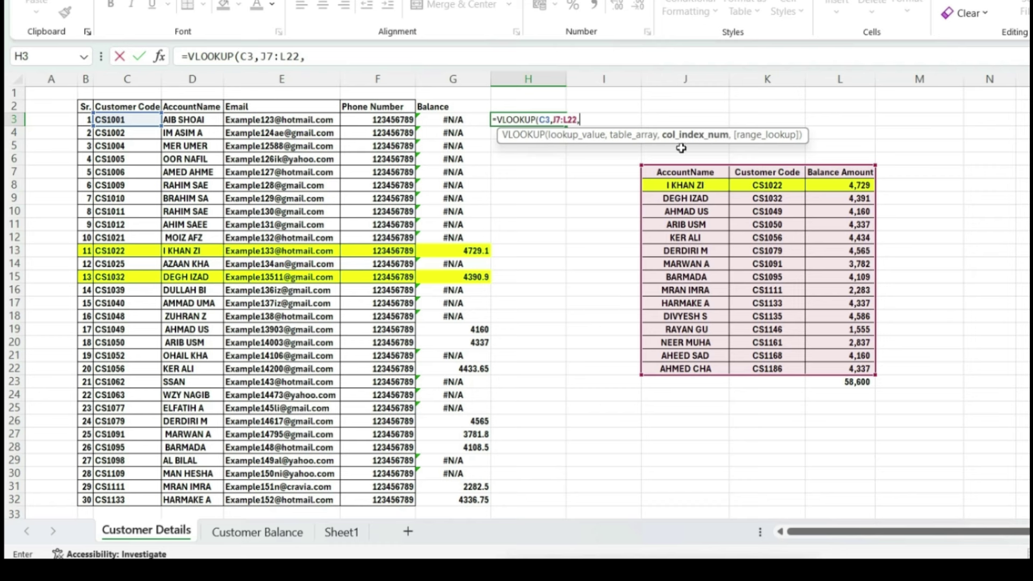
{"action": "type", "text": "3,"}
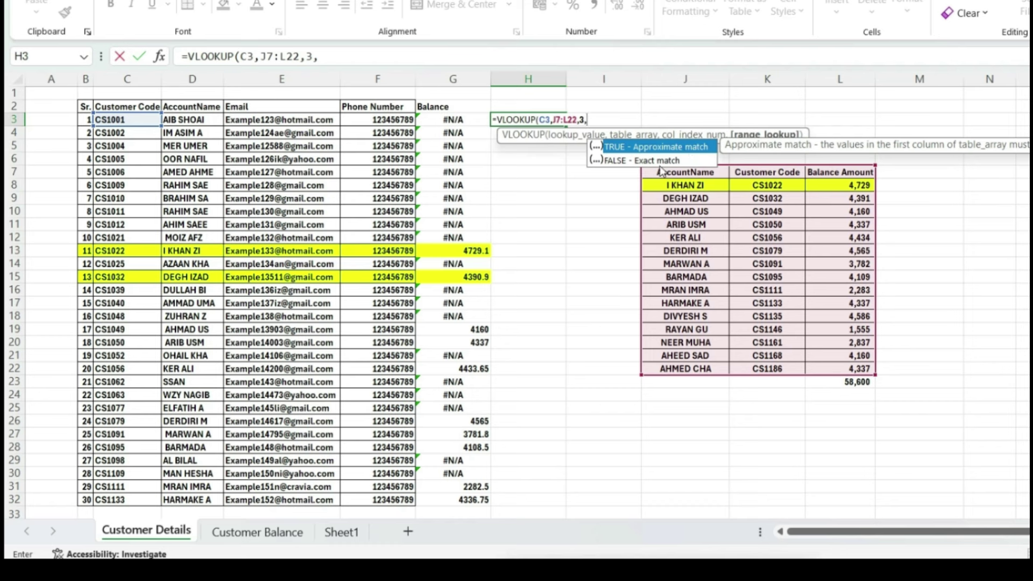
{"action": "double_click", "coordinate": [660, 161]}
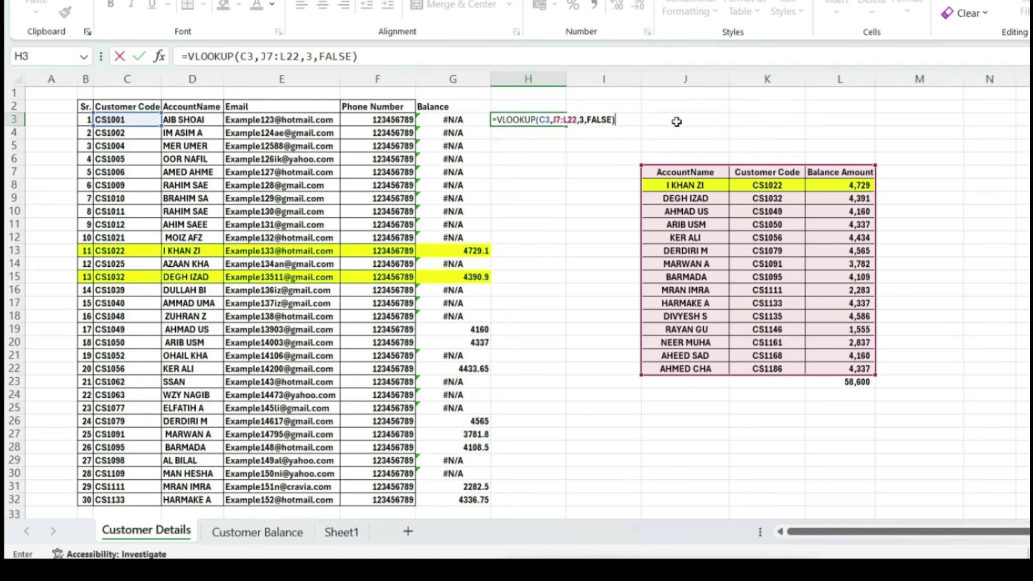
{"action": "key", "text": "Return"}
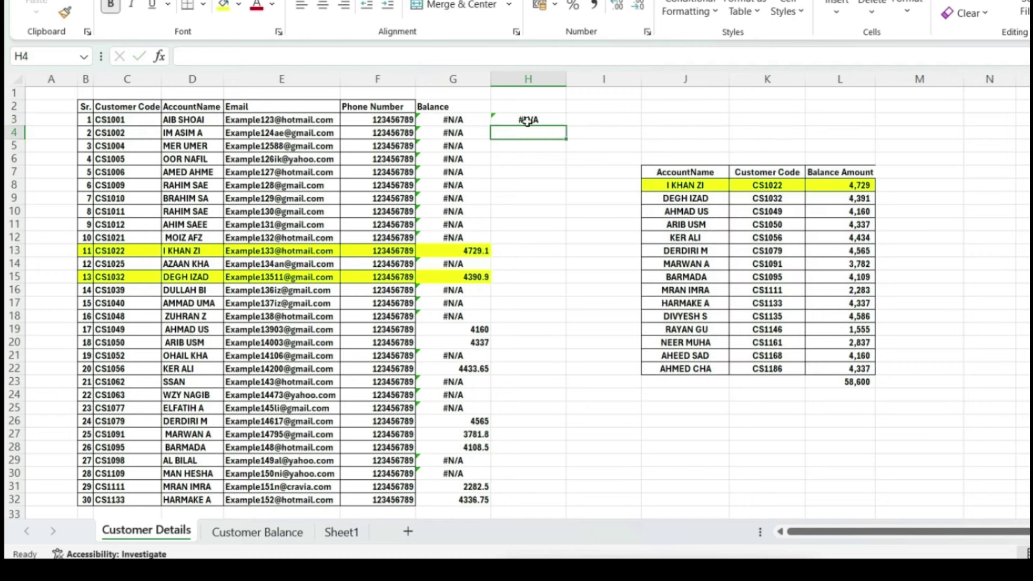
Step: Make H3's range absolute as $J$7:$L$22 and copy the formula down to H32
{"action": "left_click", "coordinate": [525, 119]}
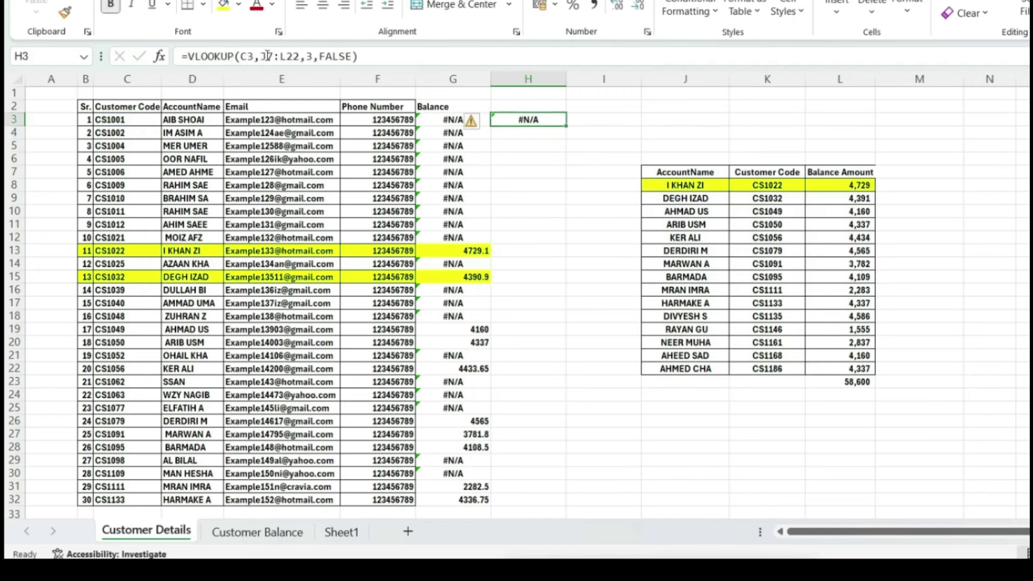
{"action": "left_click", "coordinate": [267, 56]}
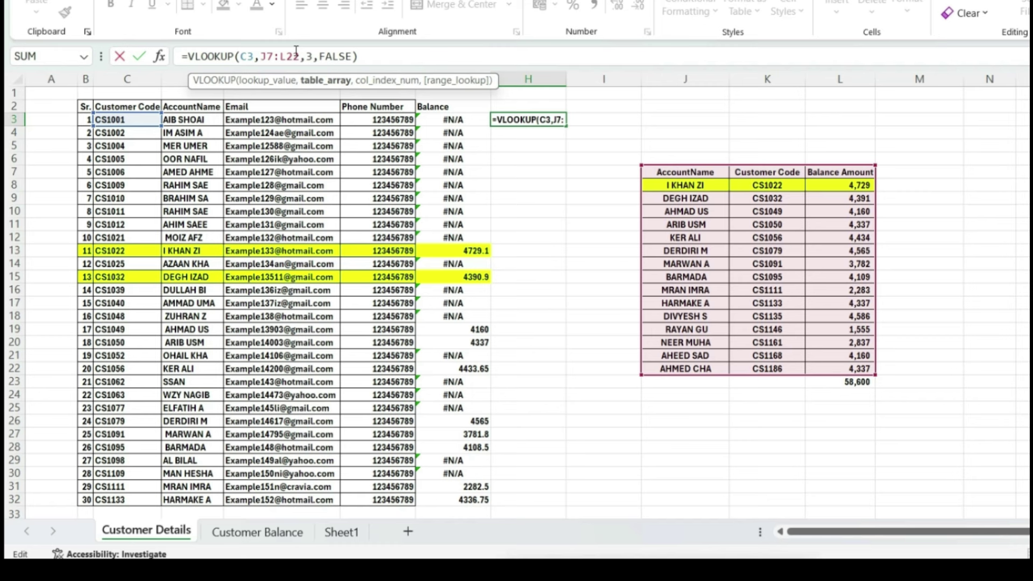
{"action": "key", "text": "F4"}
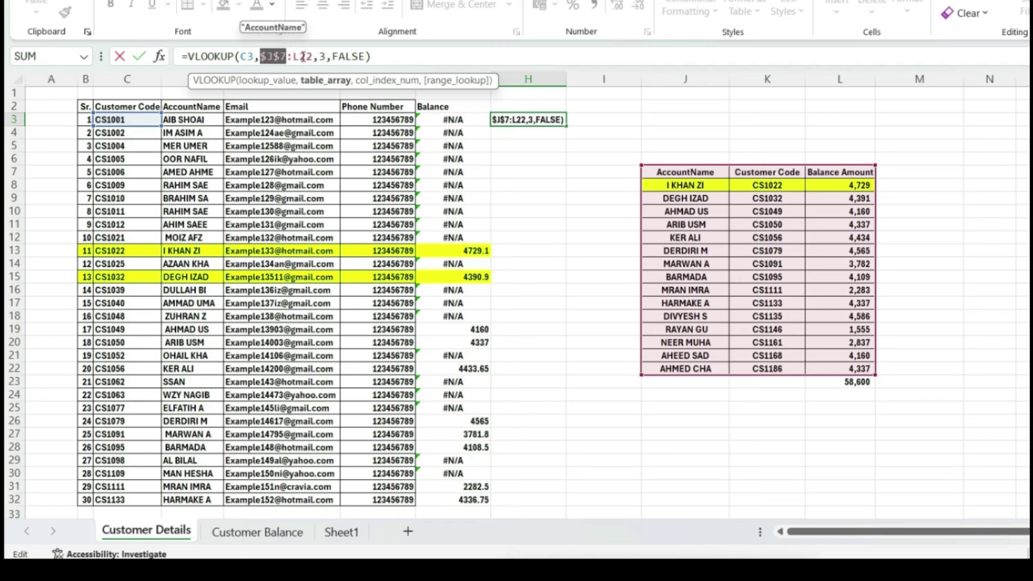
{"action": "left_click", "coordinate": [298, 57]}
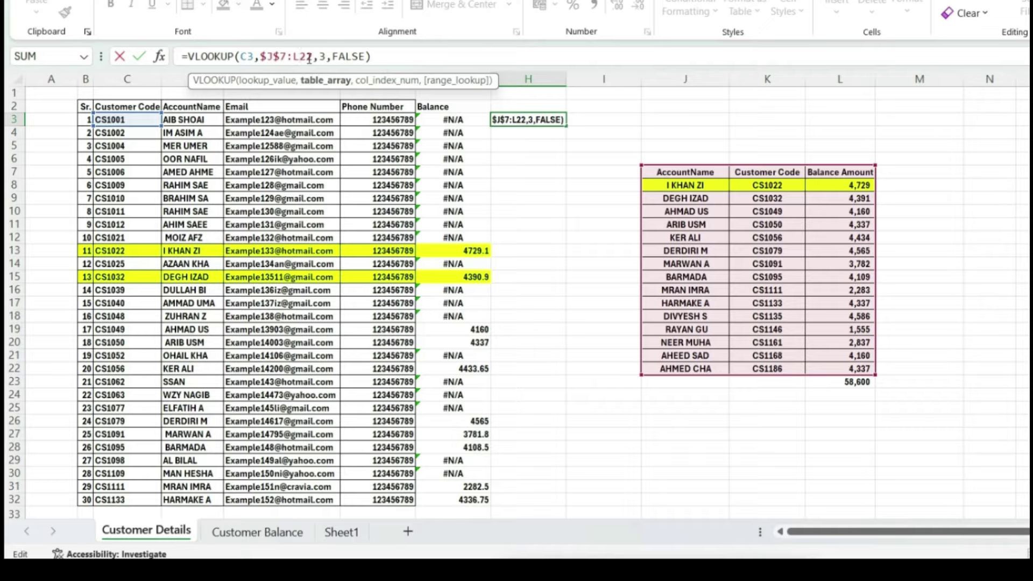
{"action": "key", "text": "F4"}
{"action": "key", "text": "Return"}
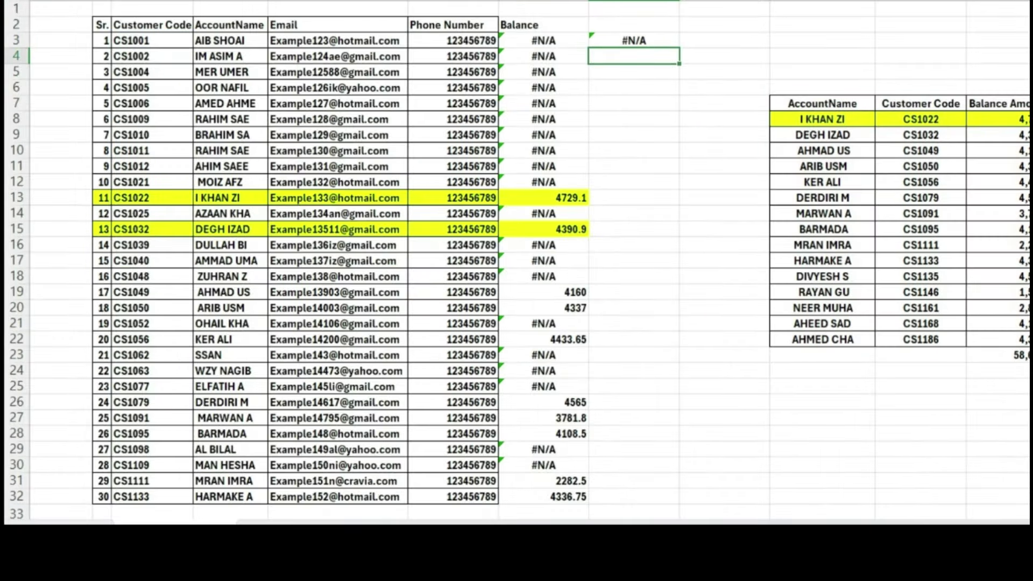
{"action": "left_click", "coordinate": [610, 39]}
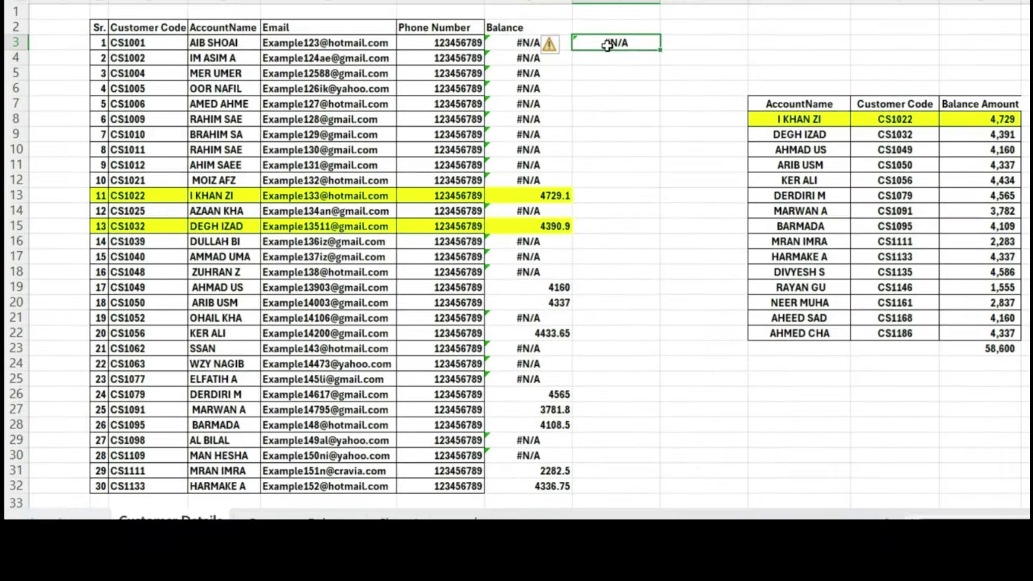
{"action": "left_click_drag", "start_coordinate": [659, 50], "coordinate": [660, 492]}
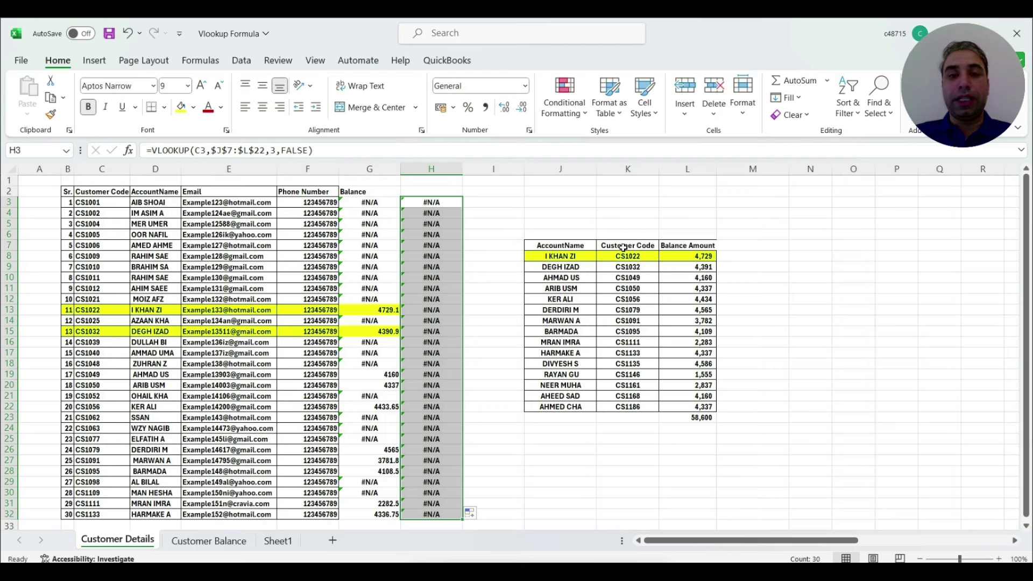
Step: Check column K and G3's formula, then clear the #N/A formula from H3
{"action": "left_click", "coordinate": [629, 168]}
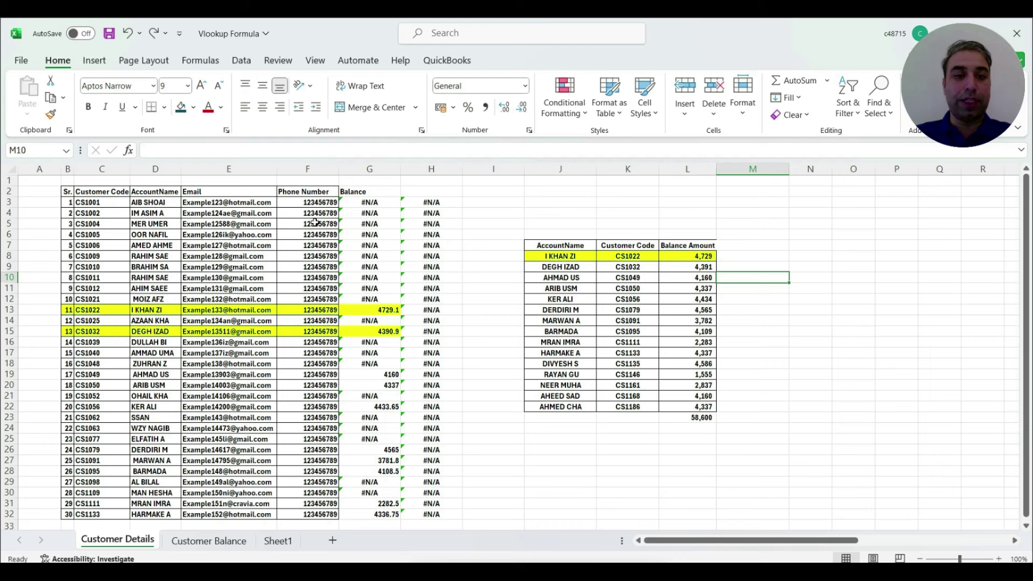
{"action": "left_click", "coordinate": [372, 203]}
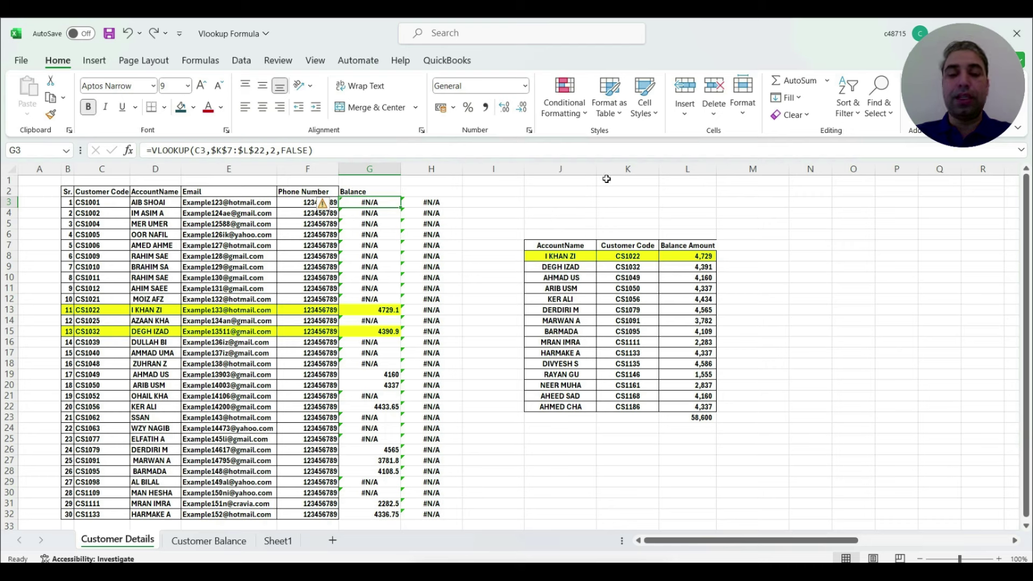
{"action": "left_click", "coordinate": [430, 207]}
{"action": "key", "text": "Delete"}
{"action": "type", "text": "="}
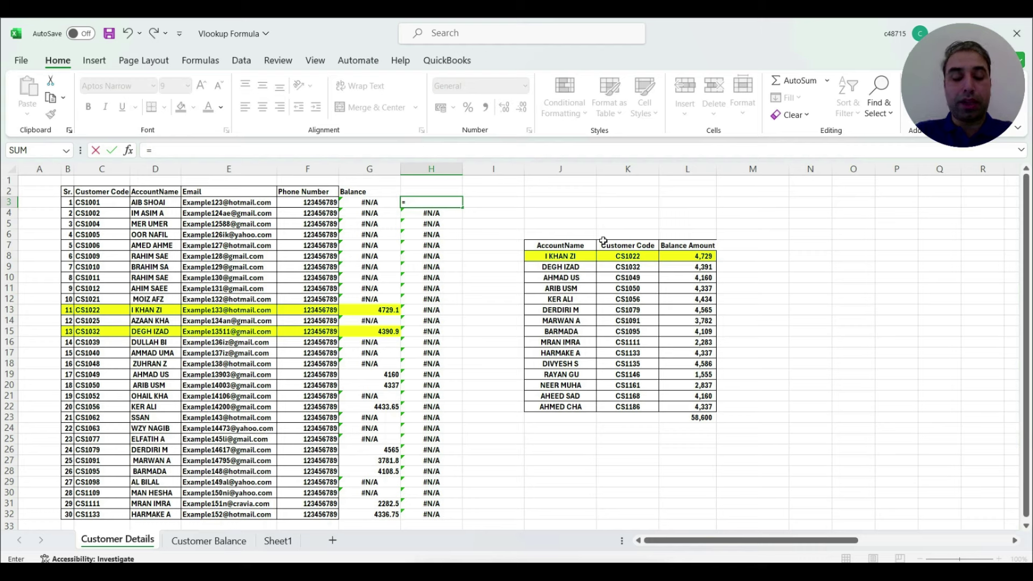
Step: Enter =VLOOKUP(C3,K7:L22,2,FALSE) in H3, looking up C3's code in the K7:L22 table
{"action": "type", "text": "v"}
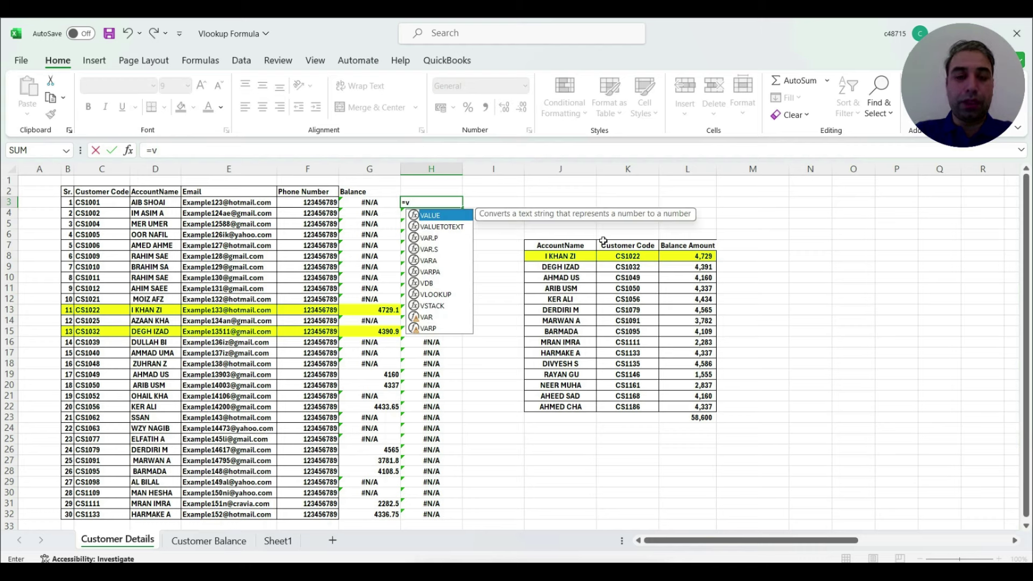
{"action": "type", "text": "lookup"}
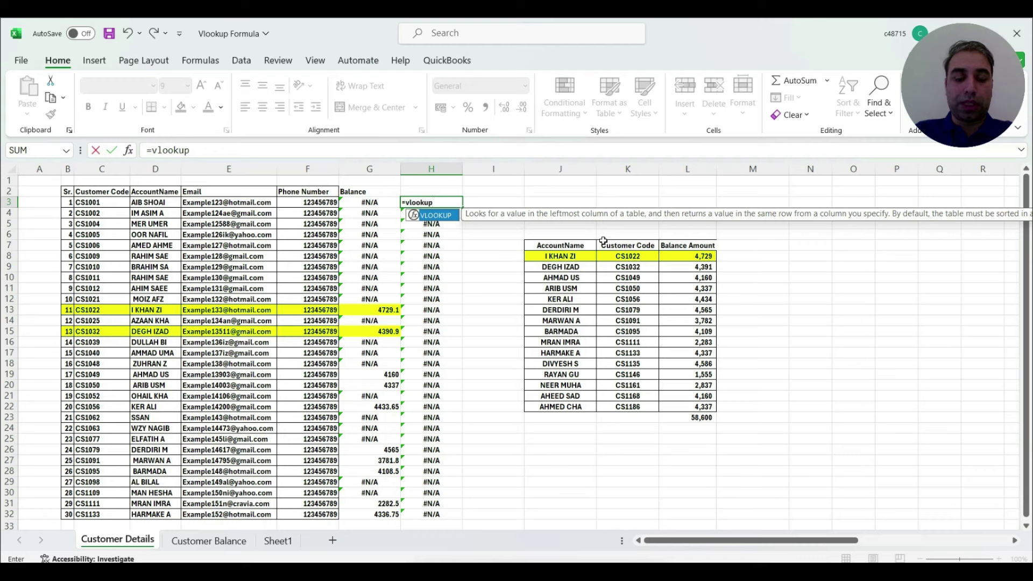
{"action": "type", "text": "("}
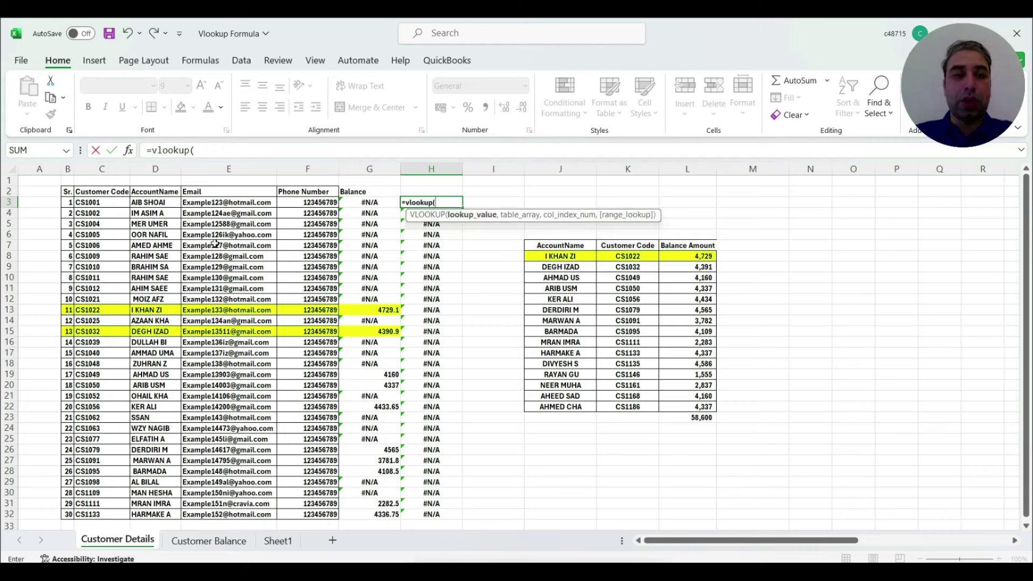
{"action": "left_click", "coordinate": [100, 205]}
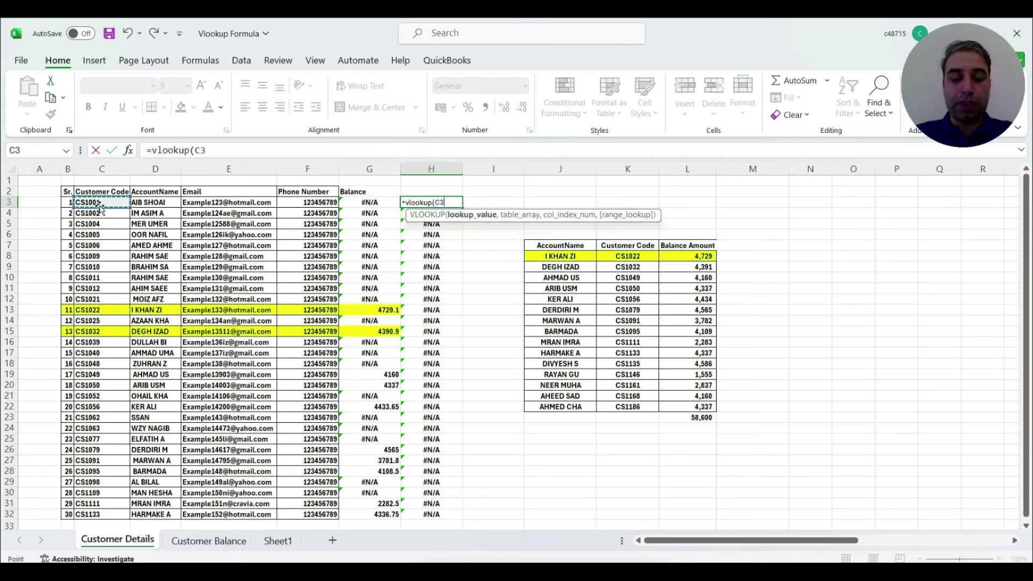
{"action": "type", "text": ","}
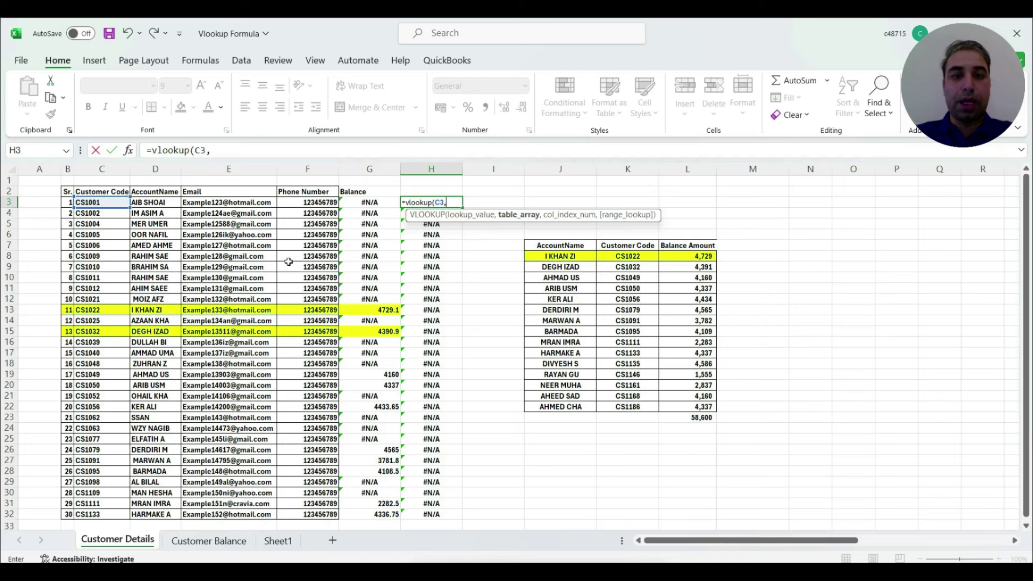
{"action": "left_click_drag", "start_coordinate": [621, 246], "coordinate": [700, 338]}
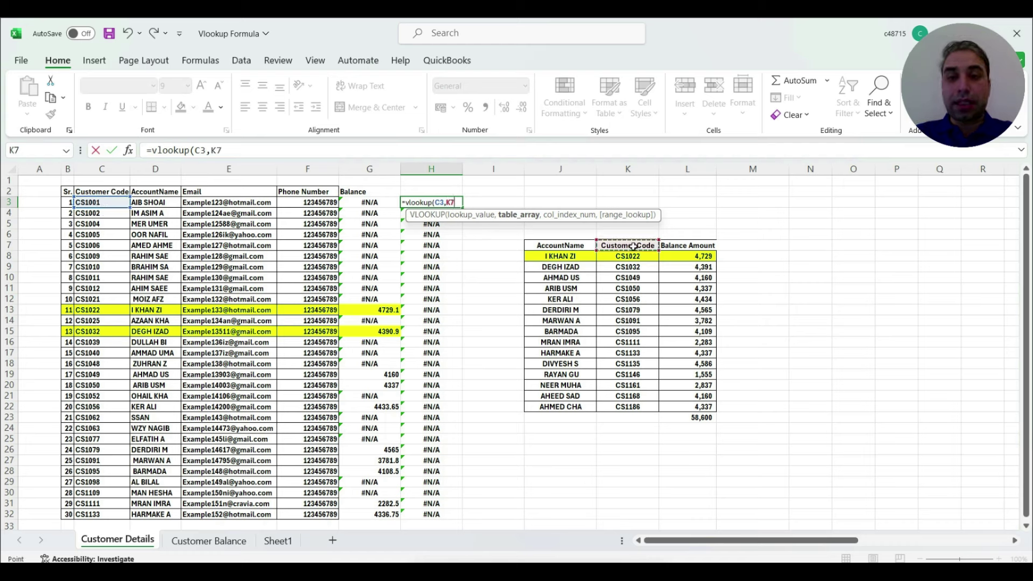
{"action": "left_click_drag", "start_coordinate": [703, 396], "coordinate": [703, 408]}
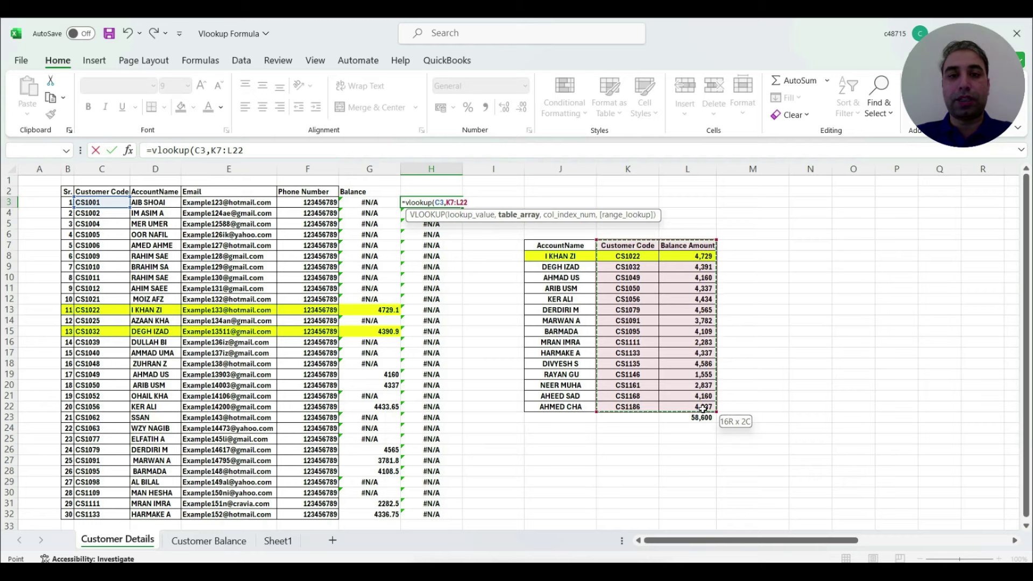
{"action": "left_click_drag", "start_coordinate": [703, 409], "coordinate": [704, 413]}
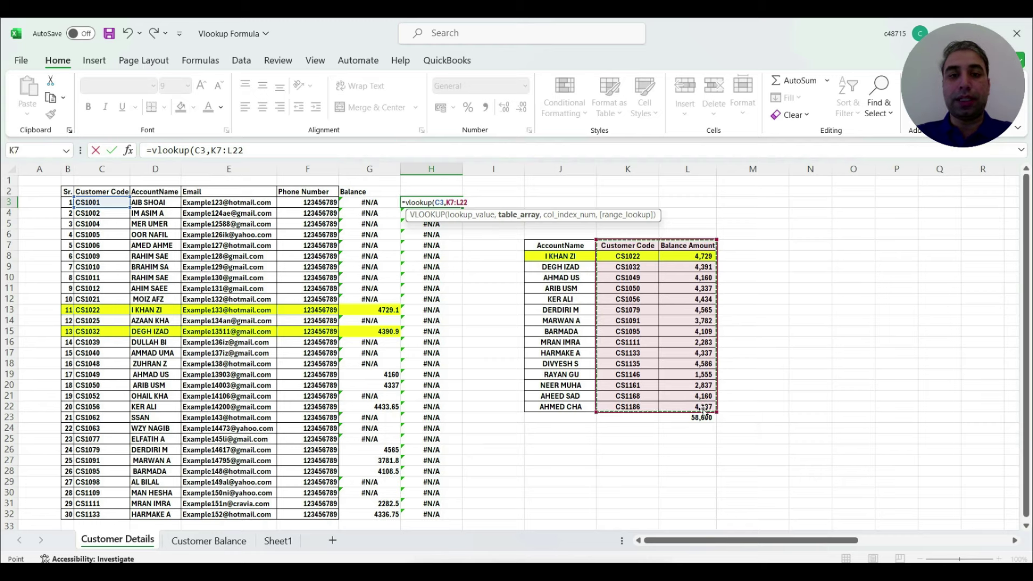
{"action": "type", "text": ","}
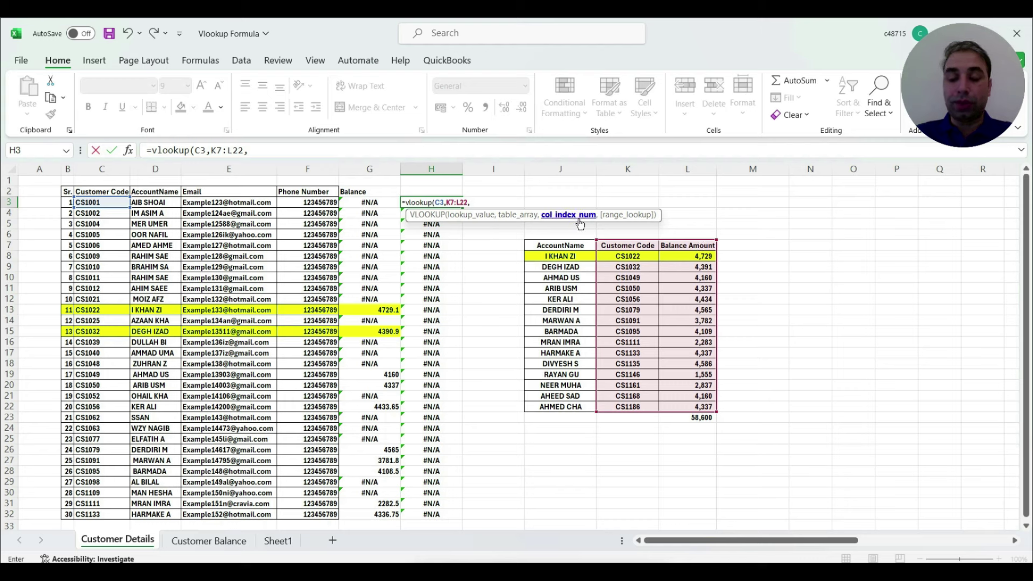
{"action": "type", "text": "2,"}
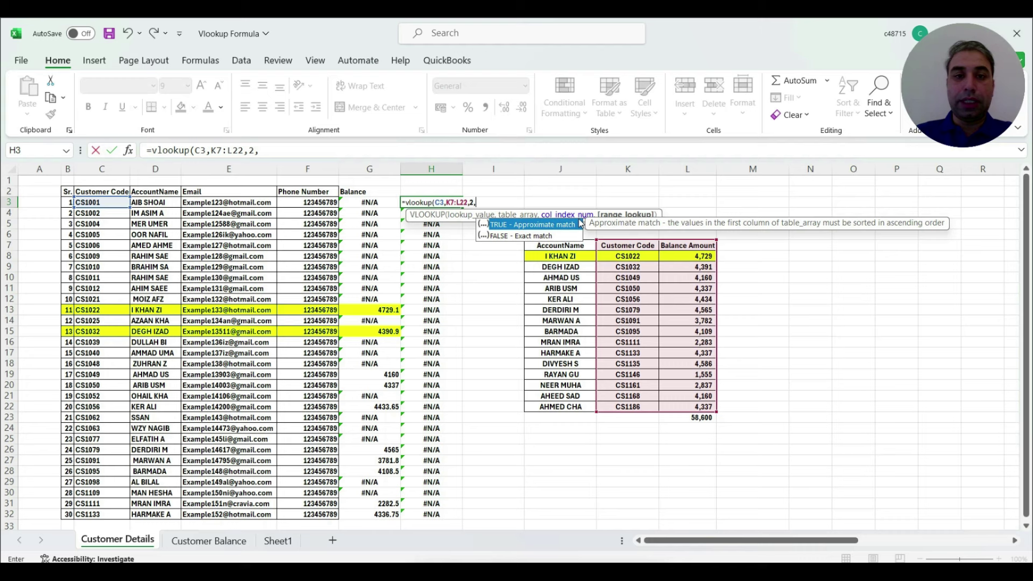
{"action": "double_click", "coordinate": [497, 238]}
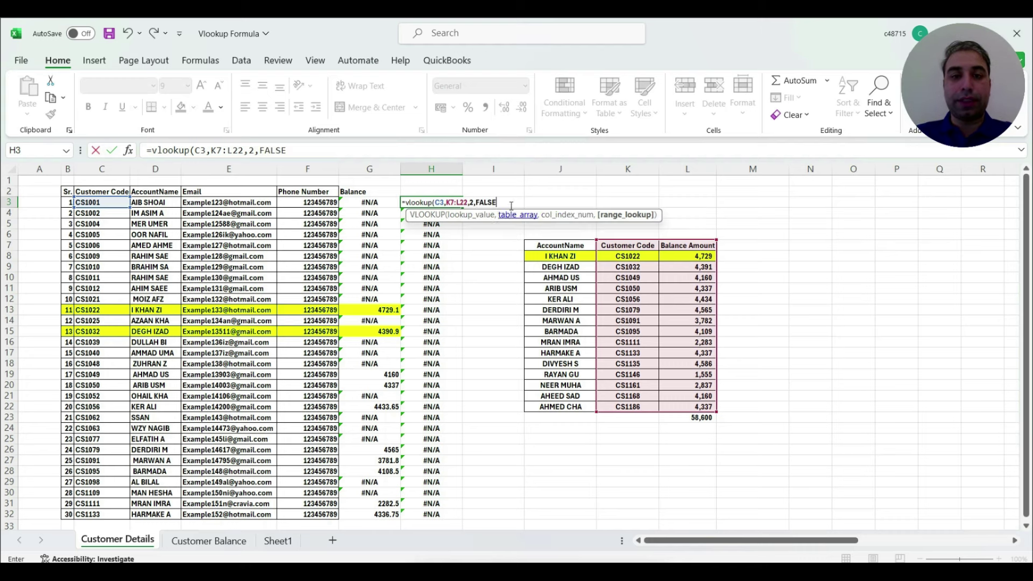
{"action": "type", "text": ")"}
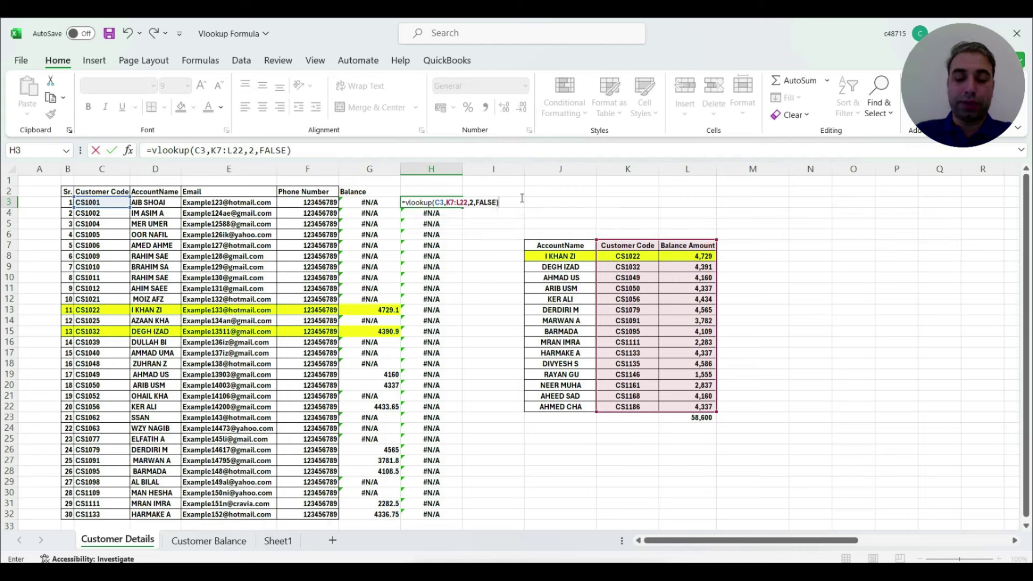
{"action": "key", "text": "Return"}
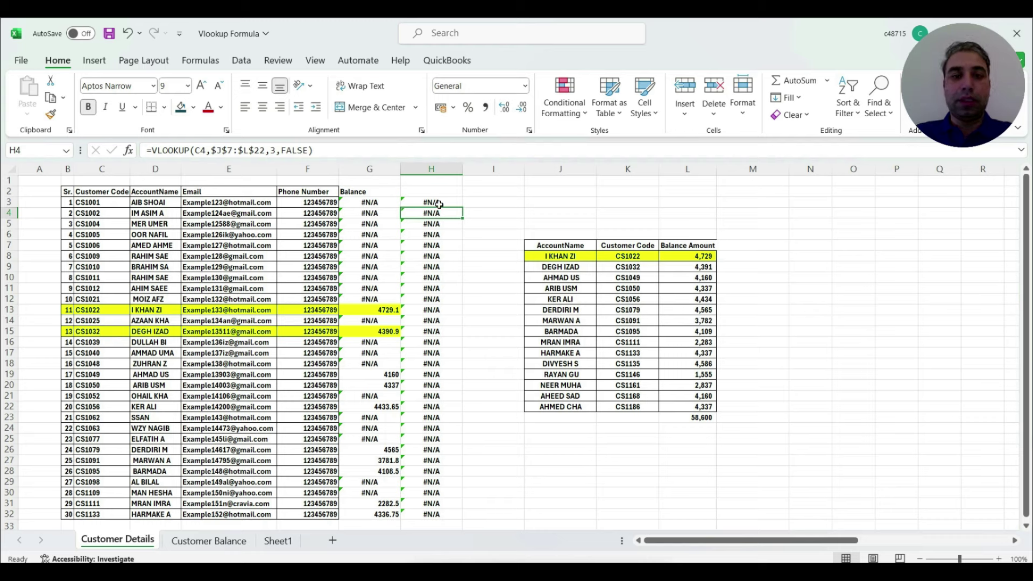
Step: Change H3's lookup range to the absolute $K$7:$L$22 with F4
{"action": "left_click", "coordinate": [439, 200]}
{"action": "left_click", "coordinate": [215, 150]}
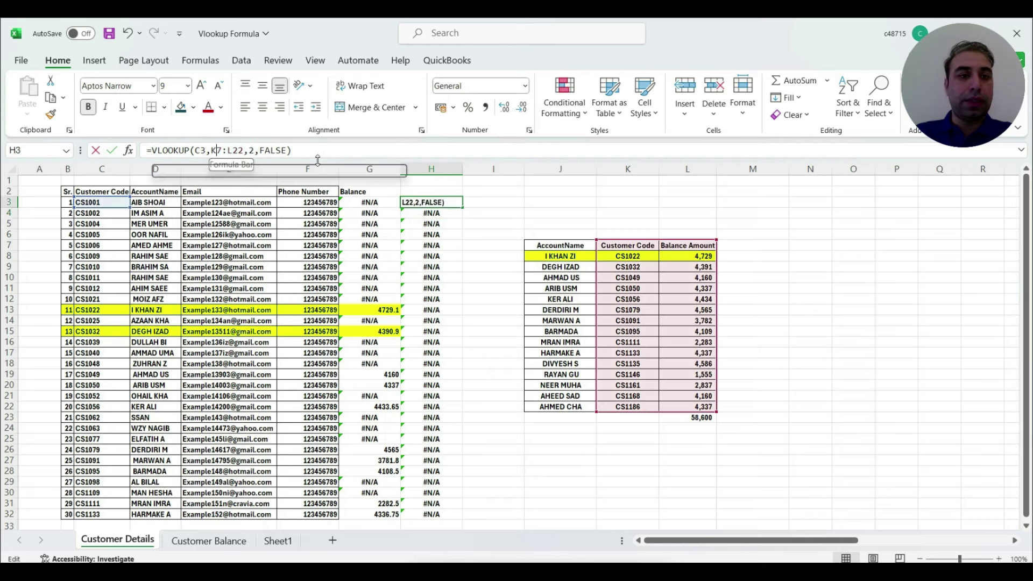
{"action": "key", "text": "F4"}
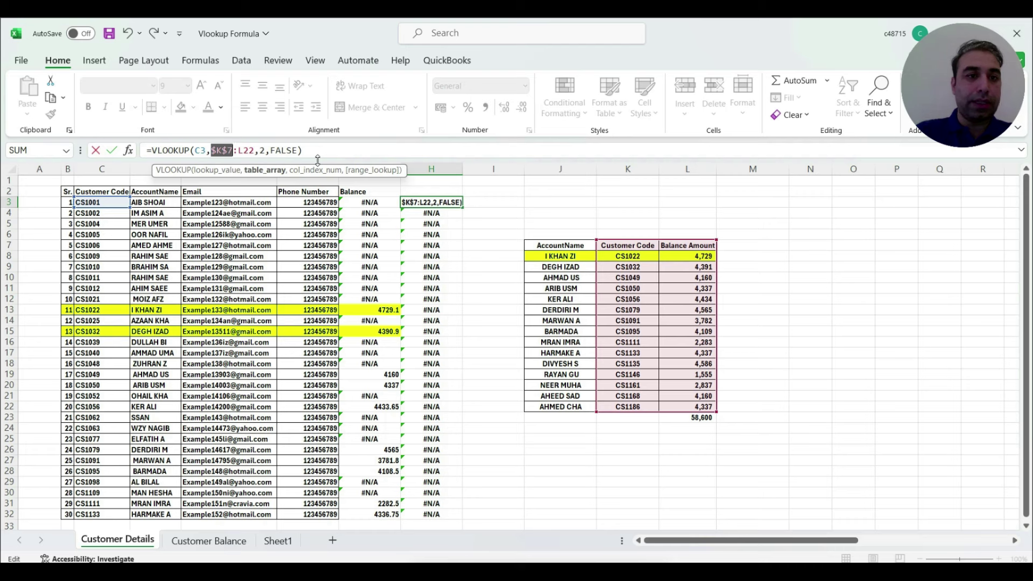
{"action": "left_click", "coordinate": [243, 150]}
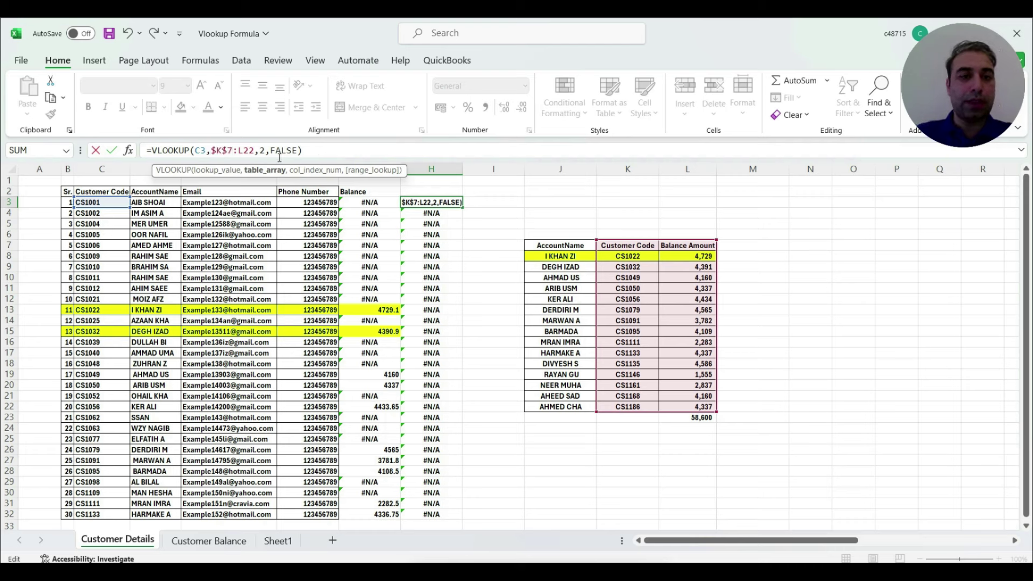
{"action": "key", "text": "F4"}
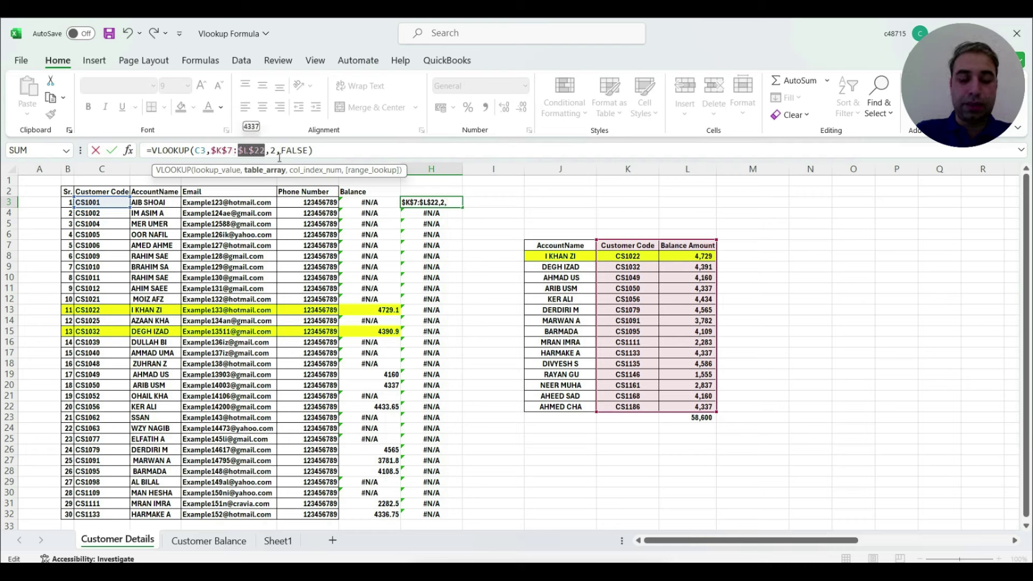
{"action": "key", "text": "Return"}
Step: Fill the H3 formula down to H32 and check balances like 4729.1 against the lookup table
{"action": "left_click", "coordinate": [450, 203]}
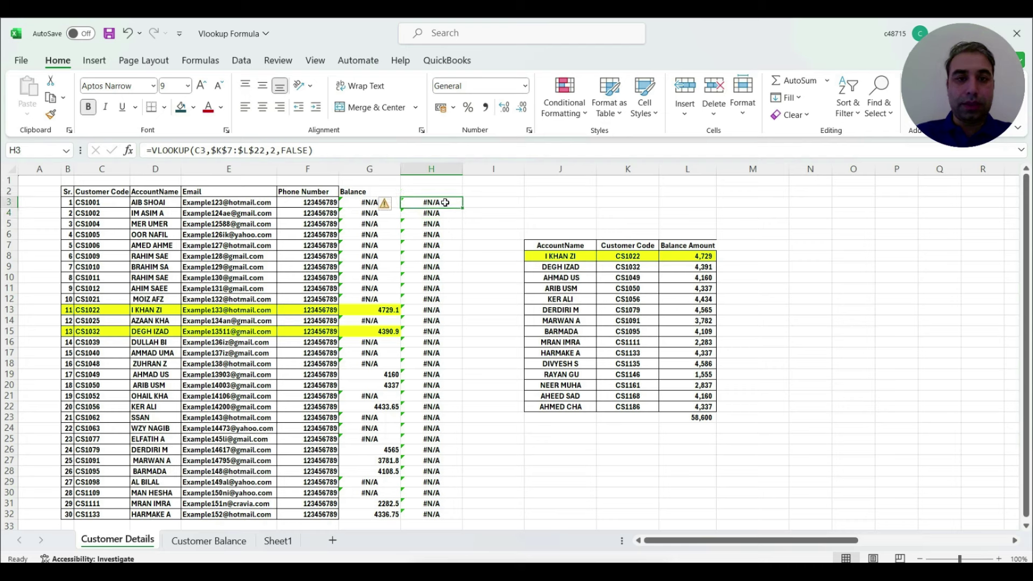
{"action": "left_click_drag", "start_coordinate": [463, 207], "coordinate": [445, 514]}
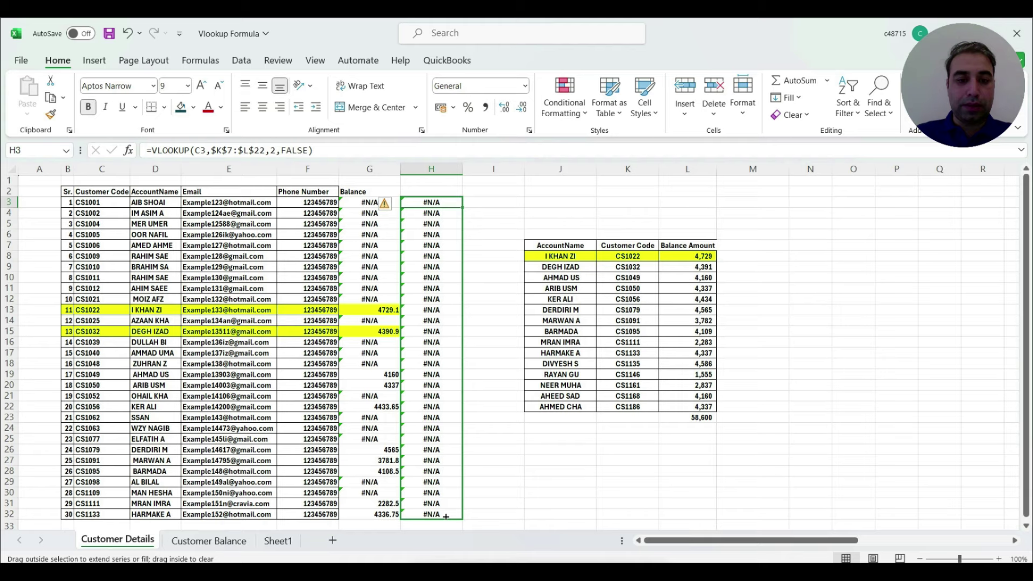
{"action": "left_click_drag", "start_coordinate": [445, 514], "coordinate": [445, 515]}
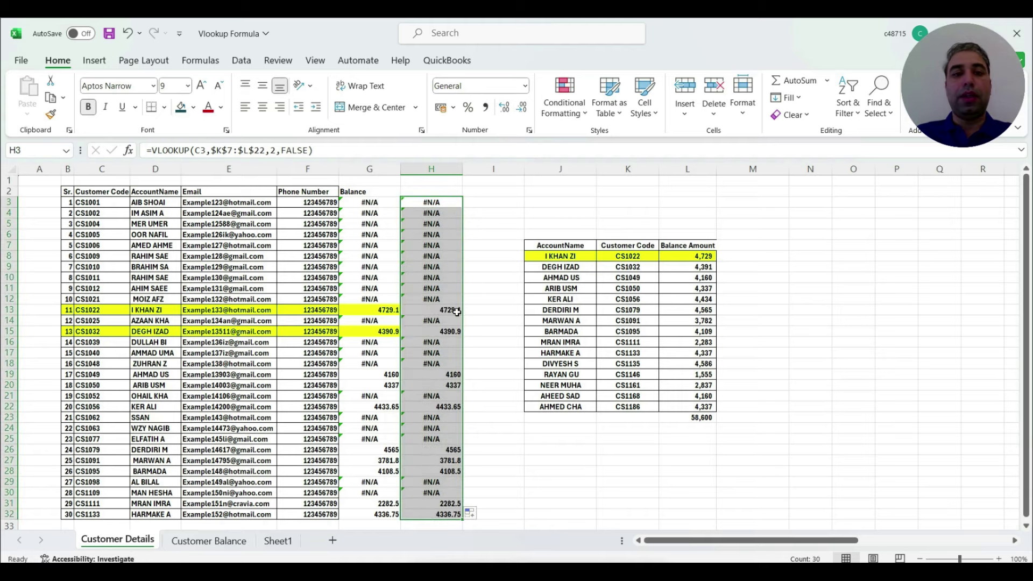
{"action": "left_click_drag", "start_coordinate": [451, 311], "coordinate": [451, 321]}
{"action": "left_click", "coordinate": [646, 257]}
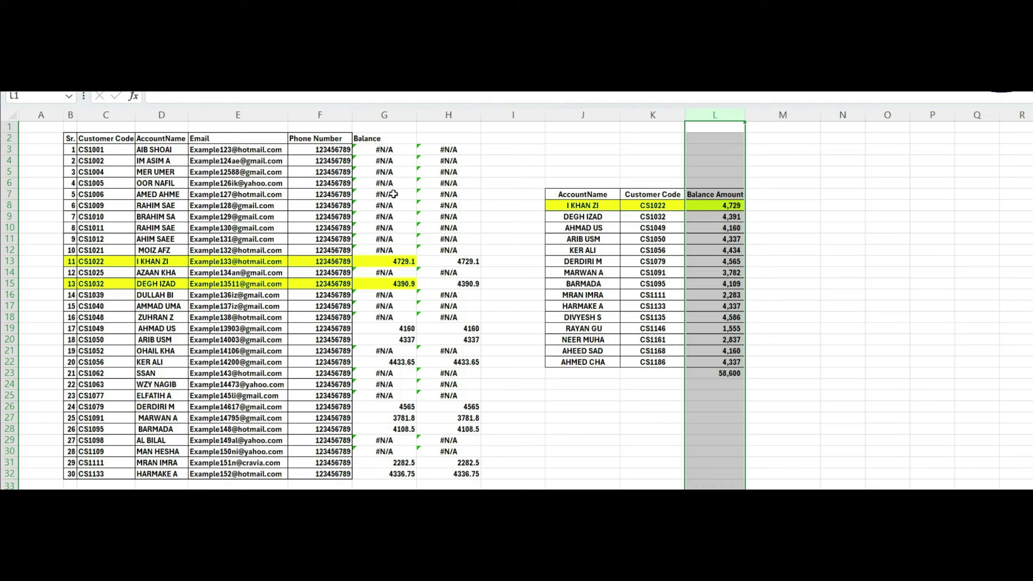
{"action": "left_click_drag", "start_coordinate": [96, 151], "coordinate": [126, 452]}
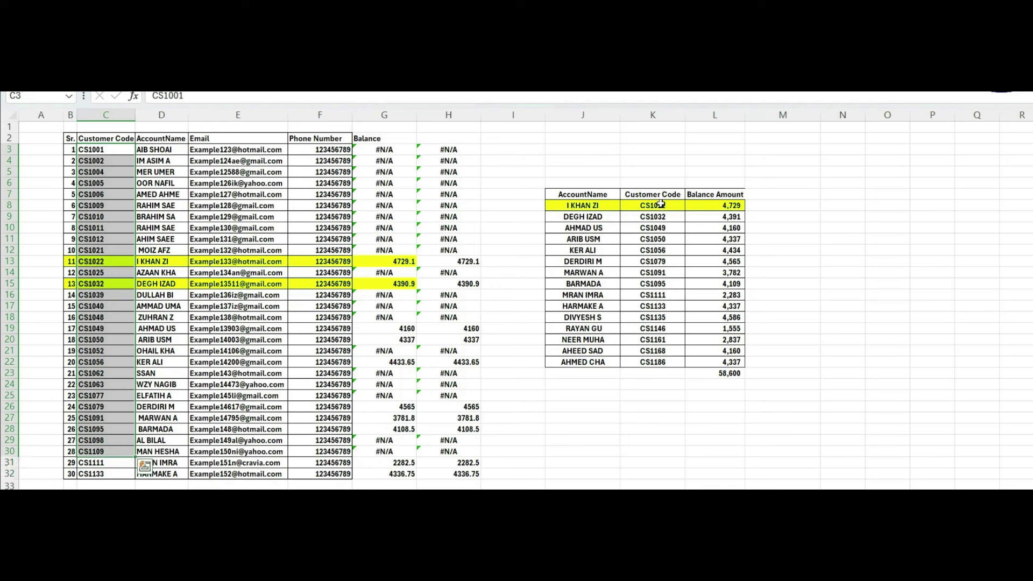